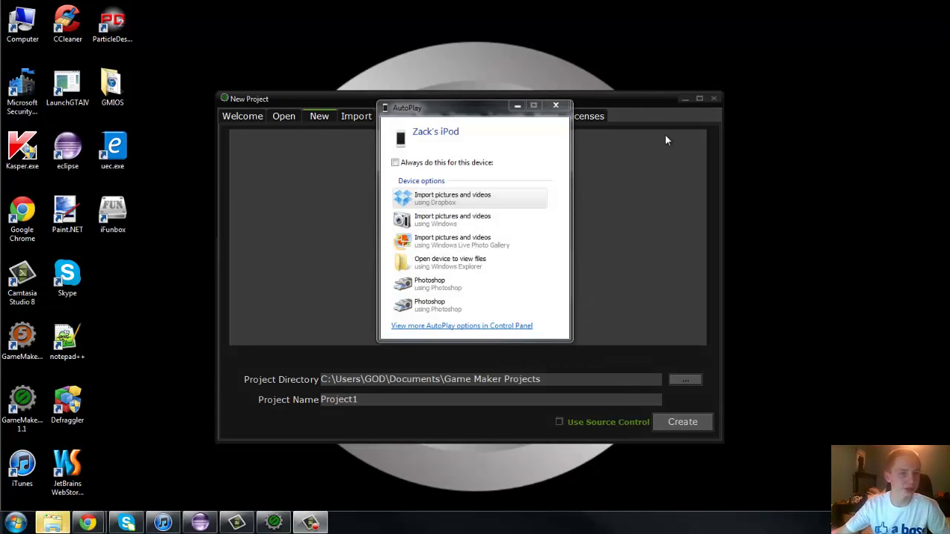
Close the iPod's AutoPlay prompt that appeared over the New Project window.
drag(437, 108, 456, 59)
click(573, 57)
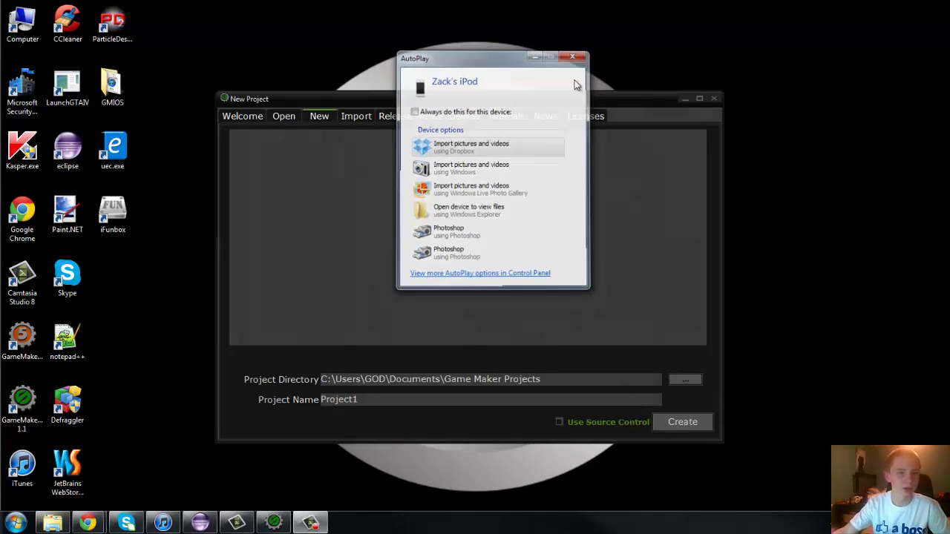
drag(624, 96, 649, 78)
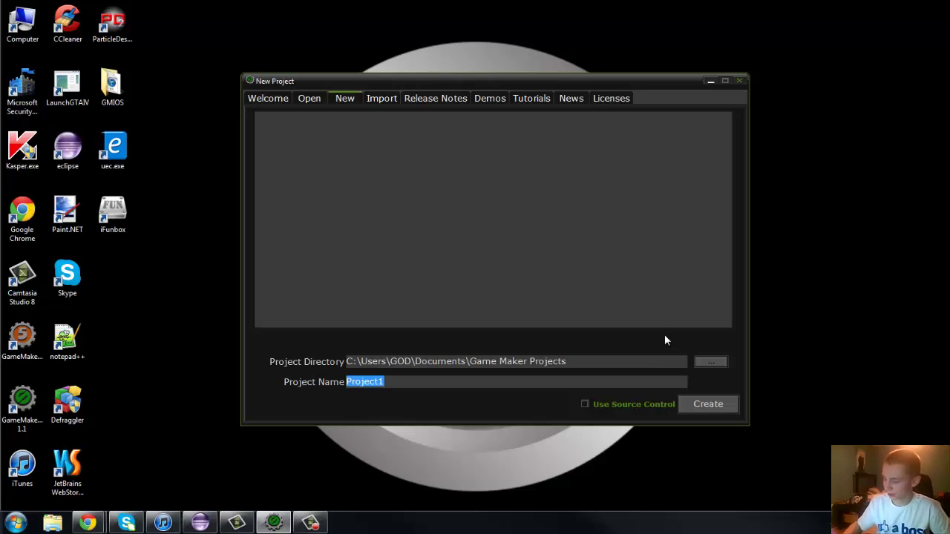
Replace the default Project1 name with TutorialIOS and create the project.
click(416, 383)
drag(418, 384, 314, 397)
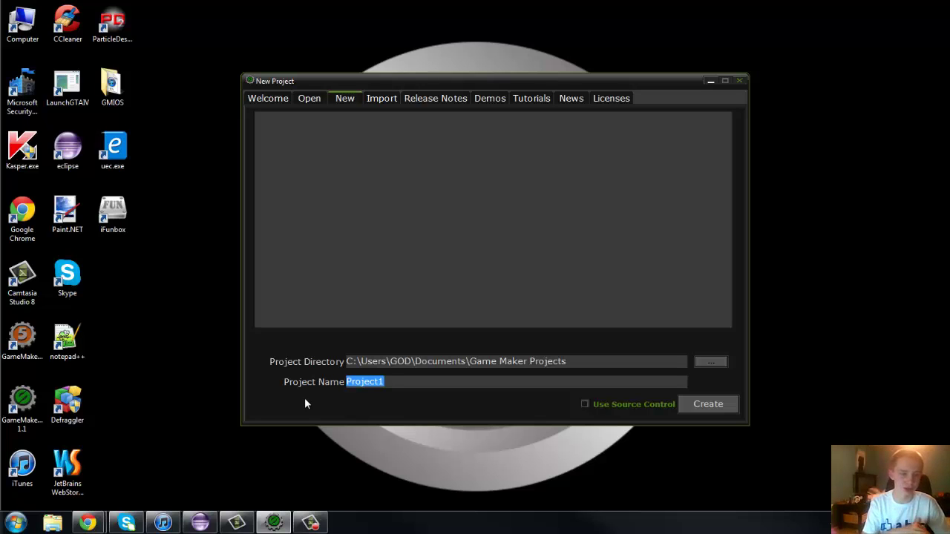
key(BackSpace)
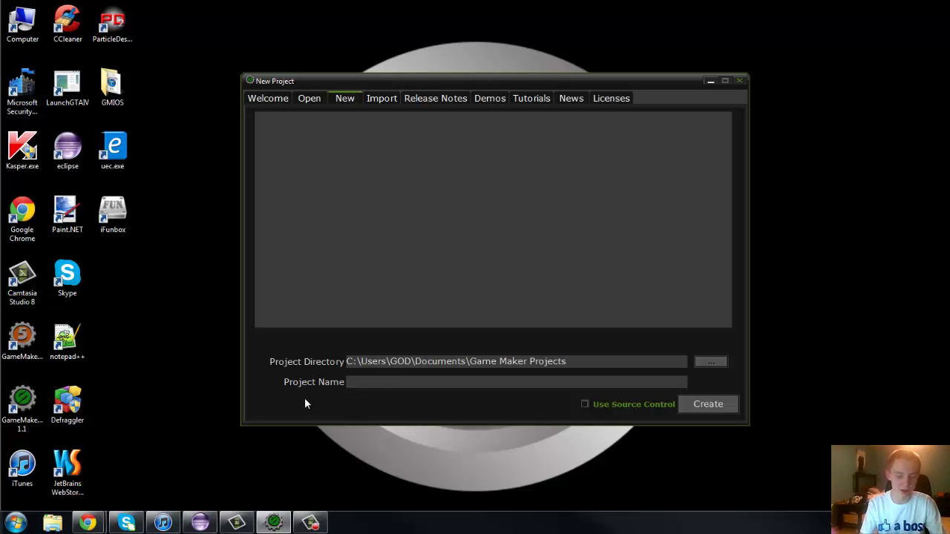
text(TutorialIOS)
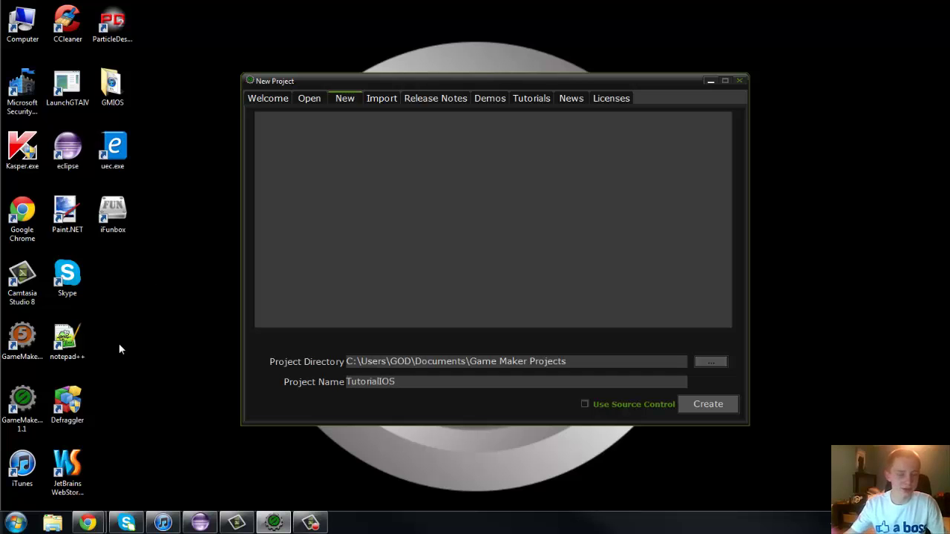
click(693, 401)
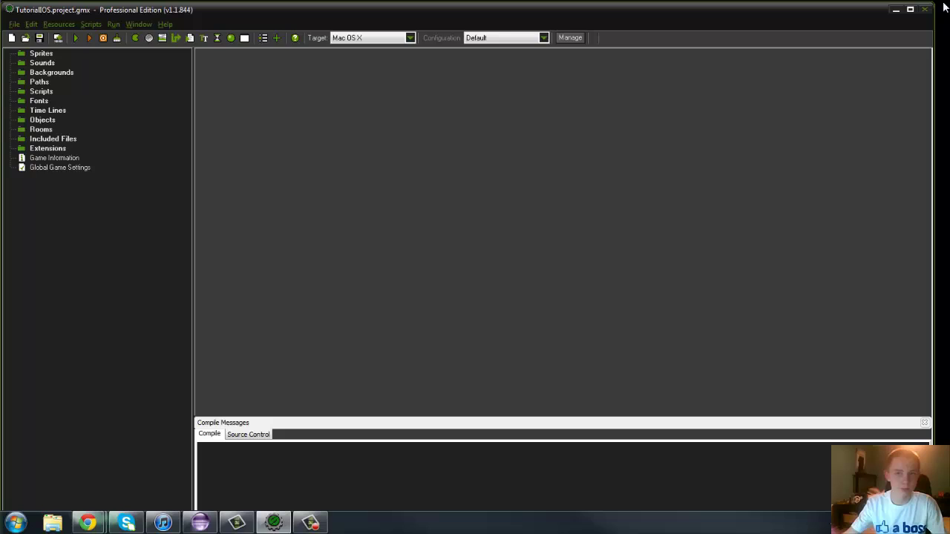
Add a new room, room0, to the Rooms folder.
click(917, 13)
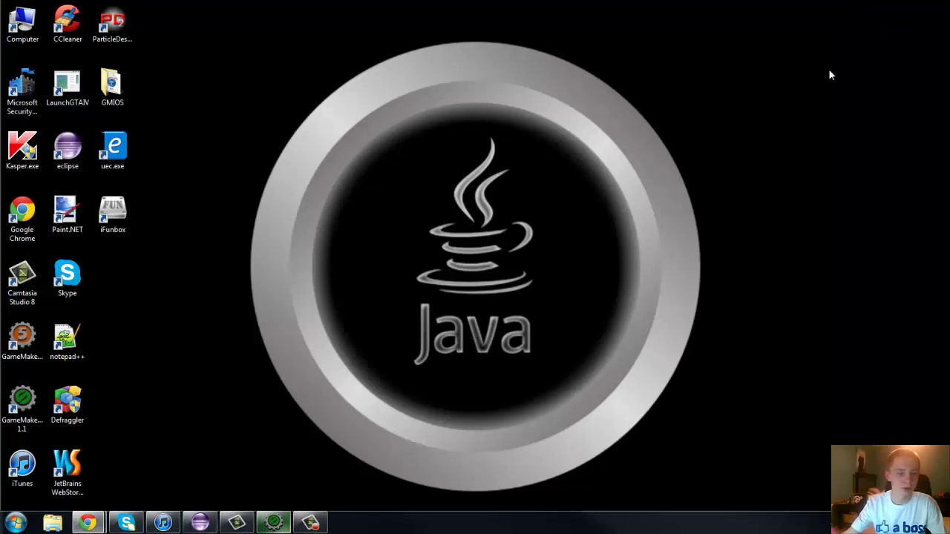
click(274, 522)
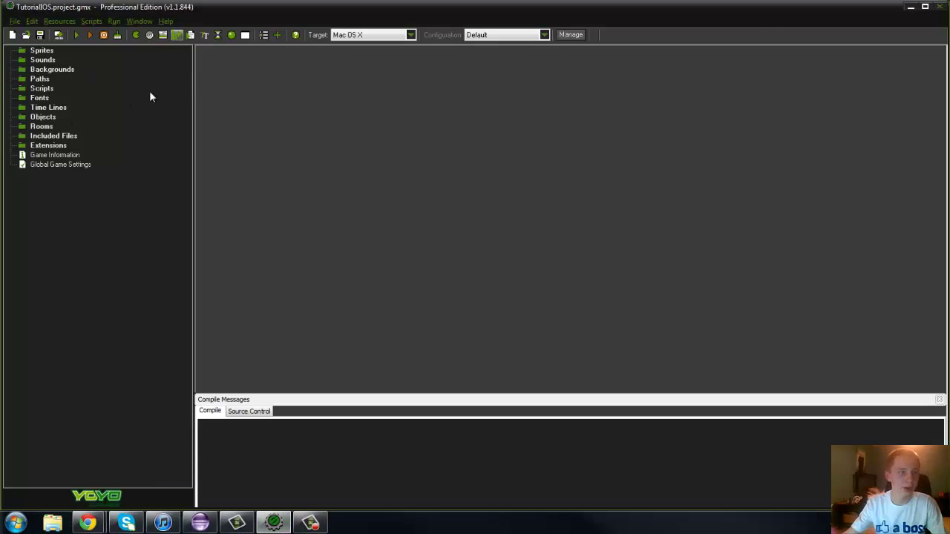
right_click(38, 127)
click(60, 135)
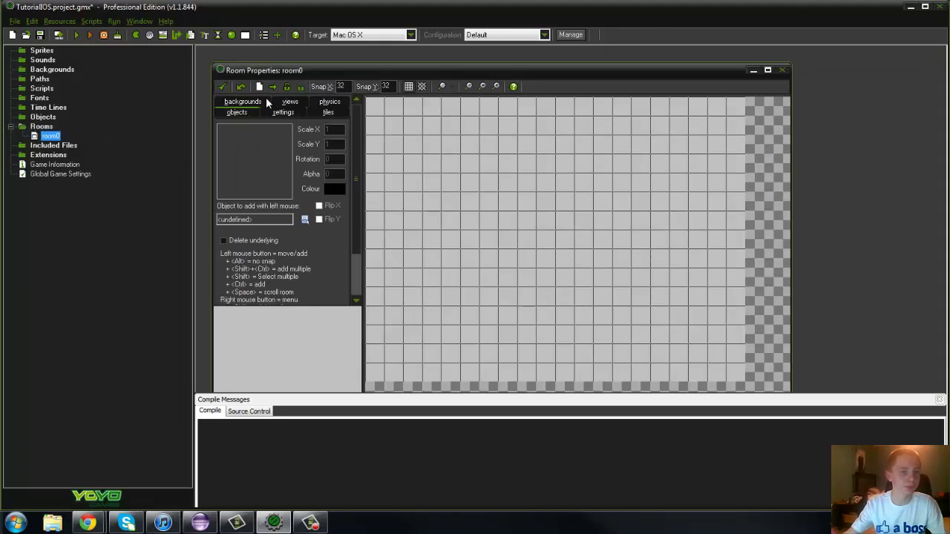
Give room0 a solid blue background colour and turn off Show Grid.
click(245, 101)
click(274, 143)
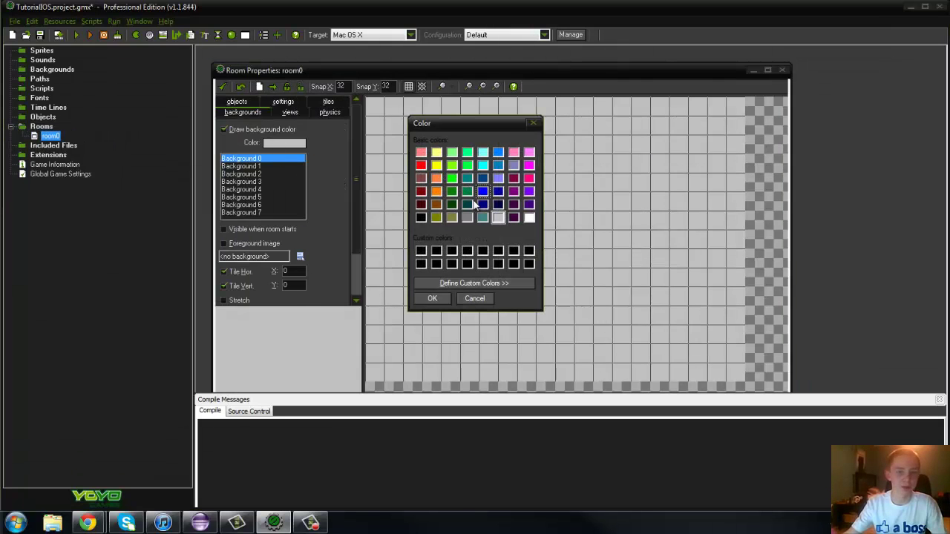
click(429, 300)
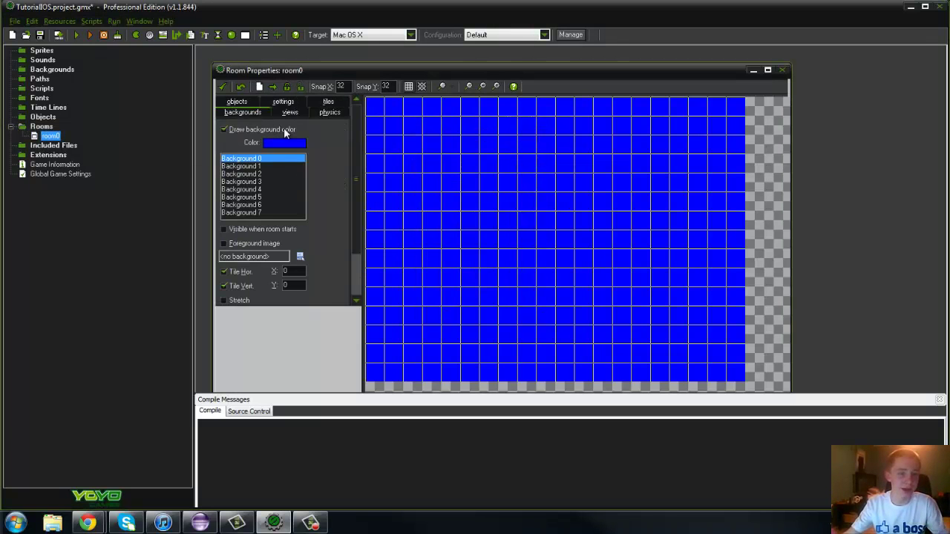
click(408, 86)
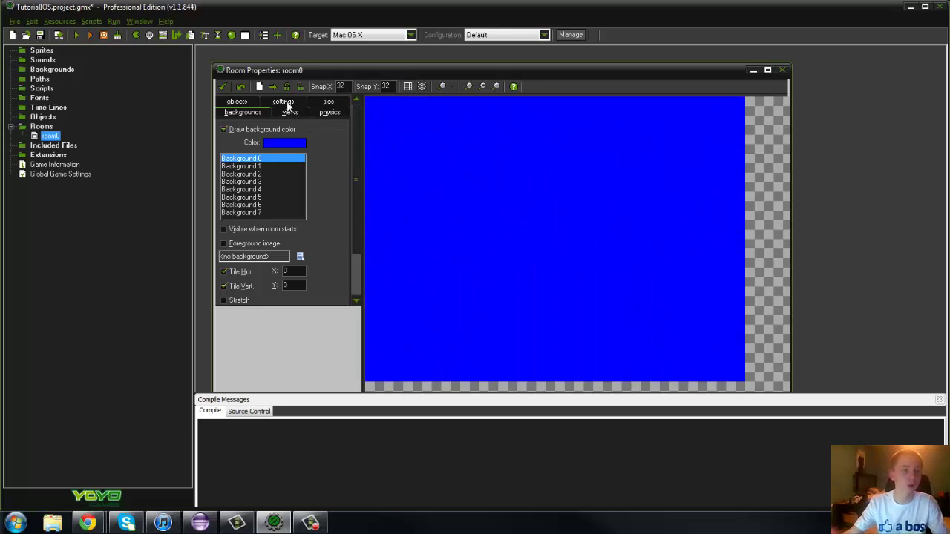
click(288, 105)
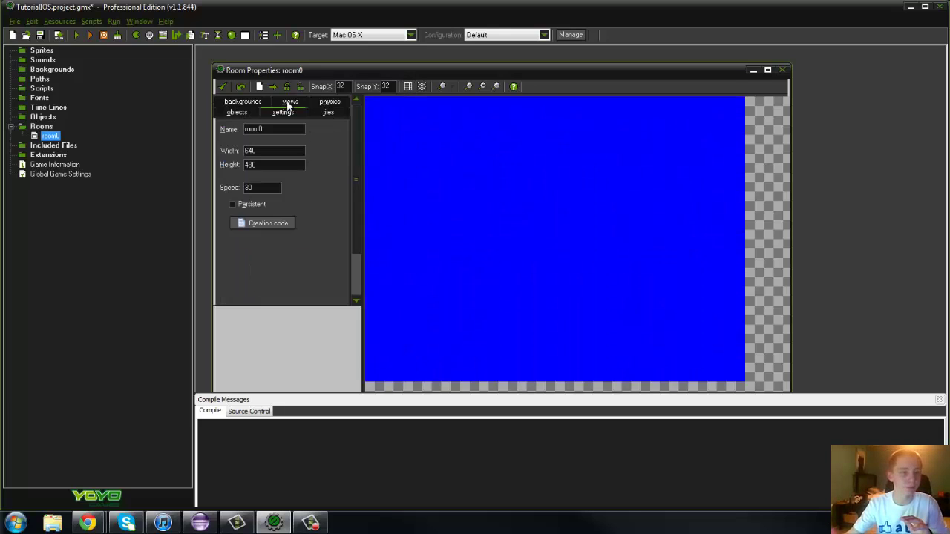
Set room0's height to 960 and check the room's new bottom edge.
double_click(268, 149)
key(Tab)
text(960)
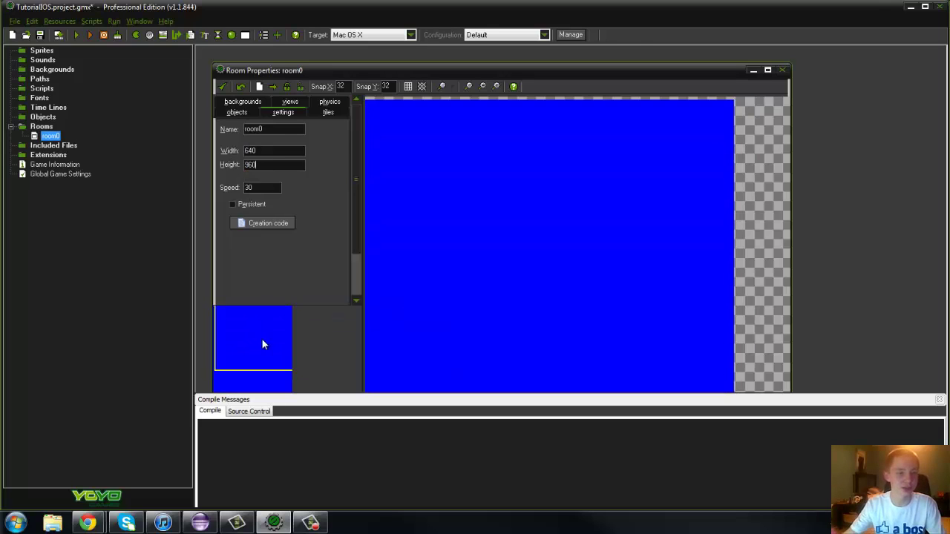
scroll(263, 339, down, 2)
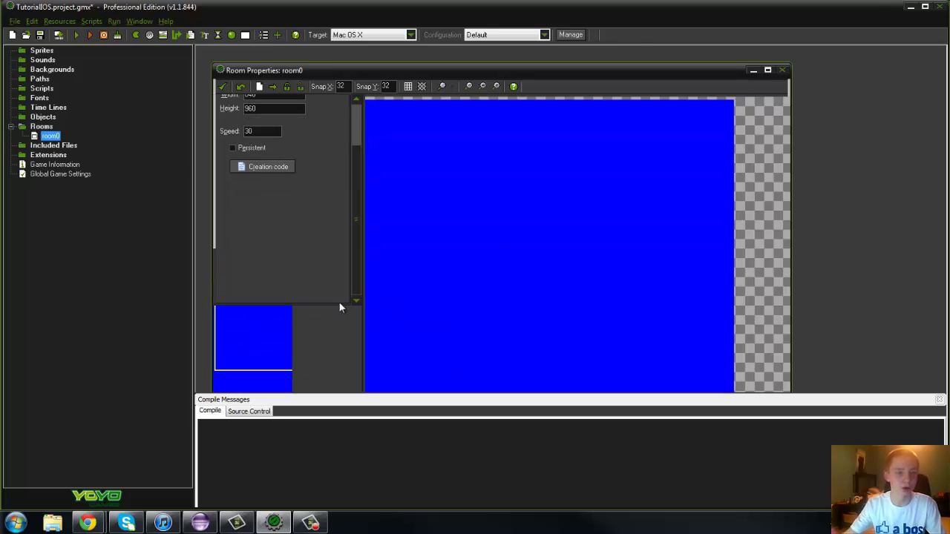
scroll(490, 263, down, 1)
drag(263, 343, 266, 372)
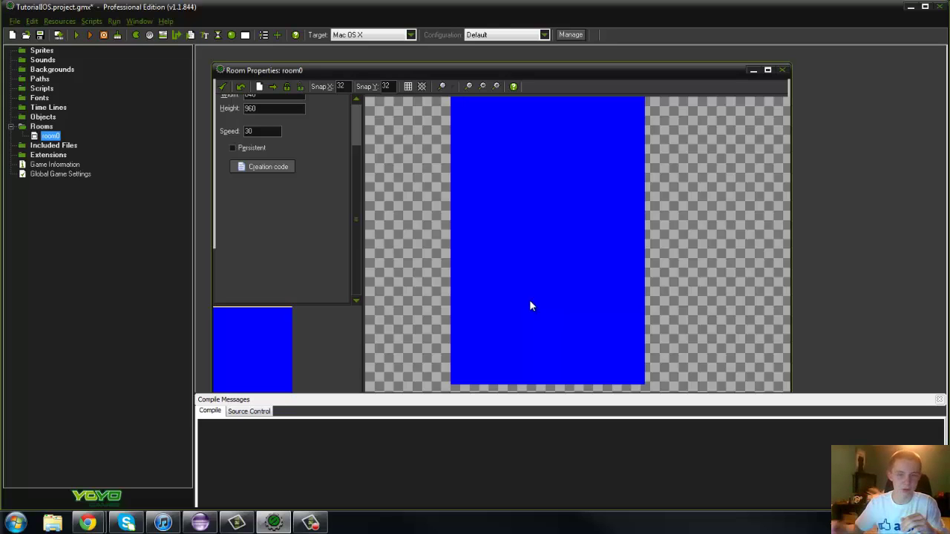
drag(264, 315, 263, 365)
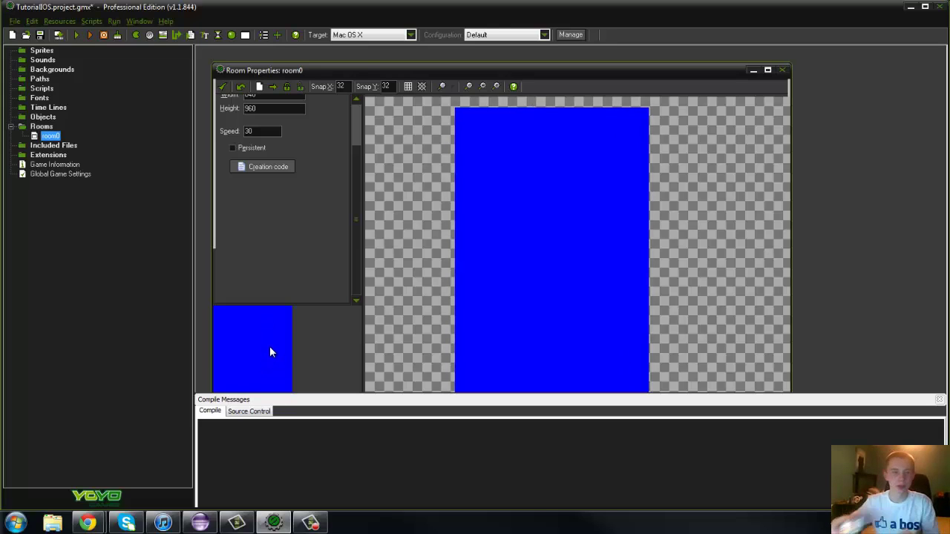
double_click(284, 103)
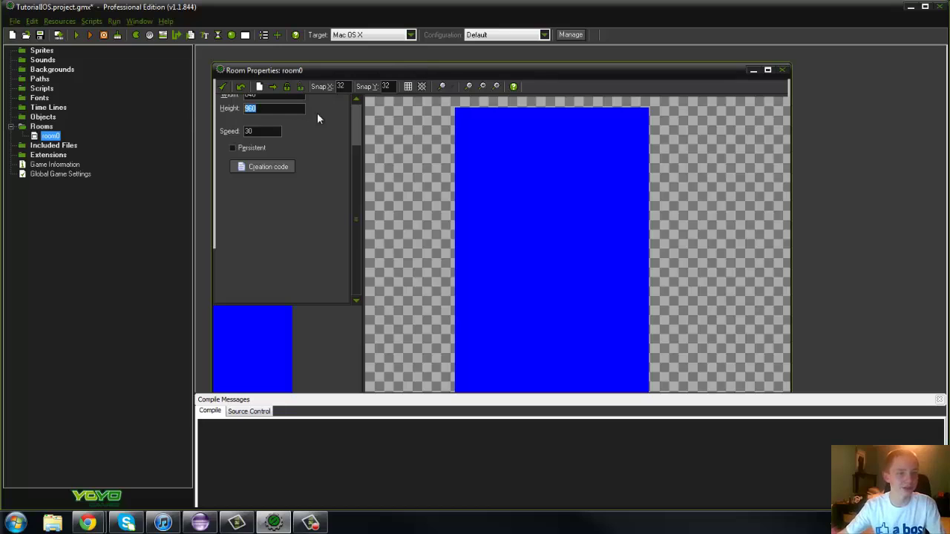
scroll(358, 158, up, 2)
click(262, 162)
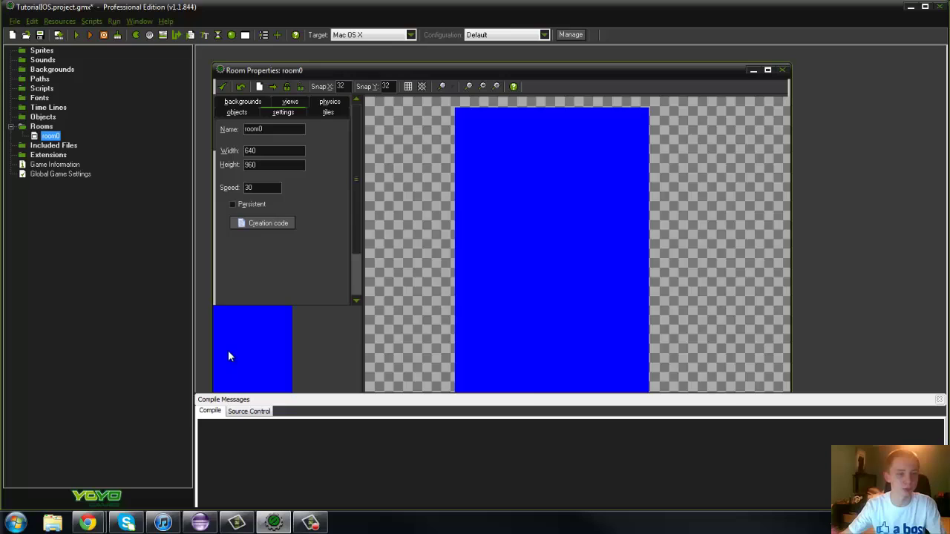
drag(228, 356, 248, 379)
Close the room editor and switch the build target to Windows.
click(221, 87)
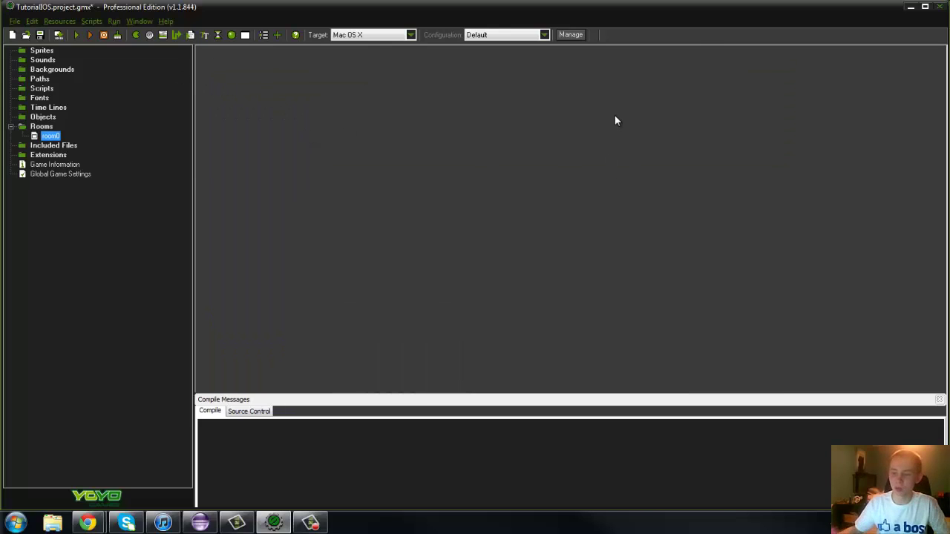
click(377, 35)
click(380, 47)
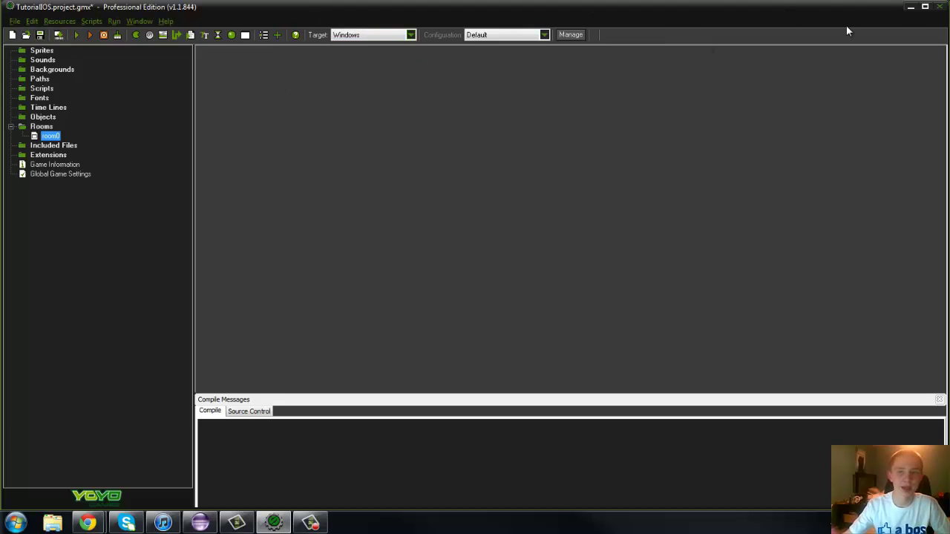
Launch iFunBox from its desktop shortcut, maximise then minimise it, and return the shortcut beside Paint.NET.
click(912, 9)
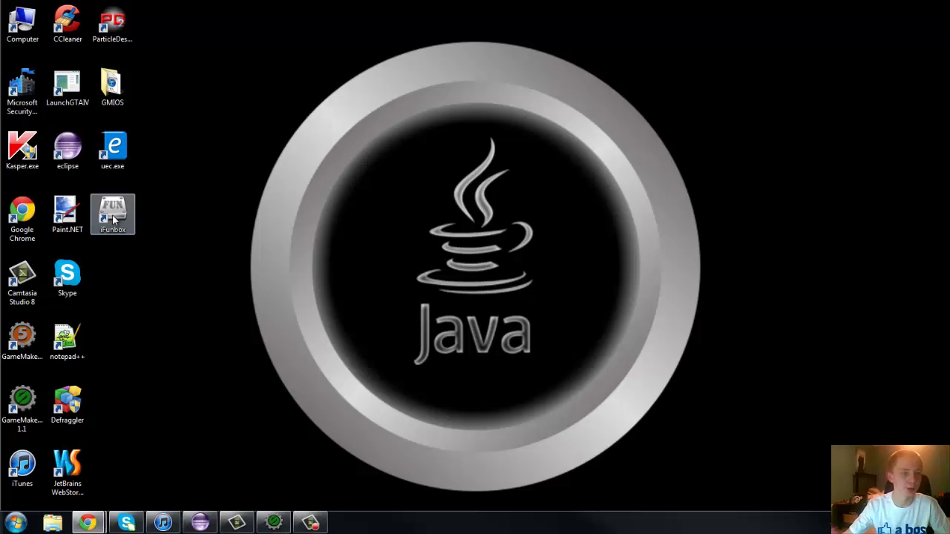
drag(113, 215, 214, 160)
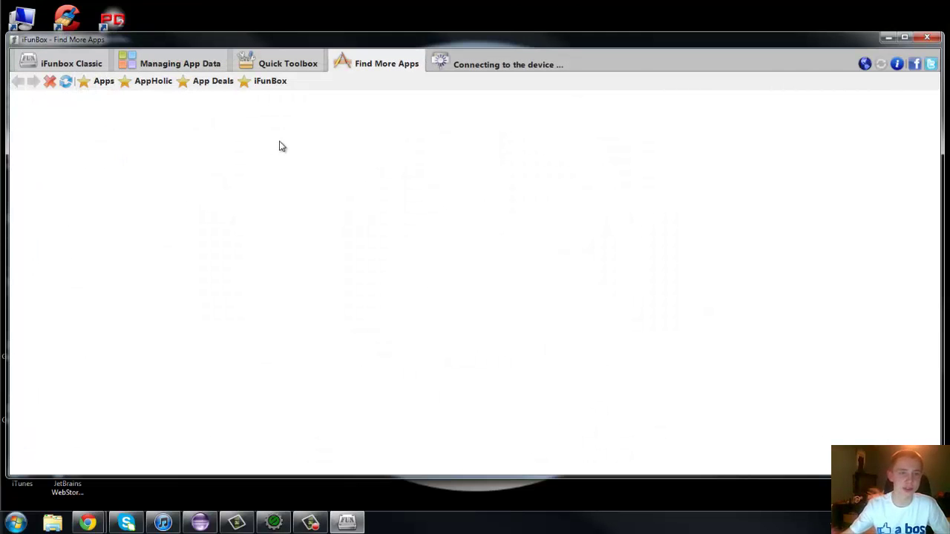
click(906, 38)
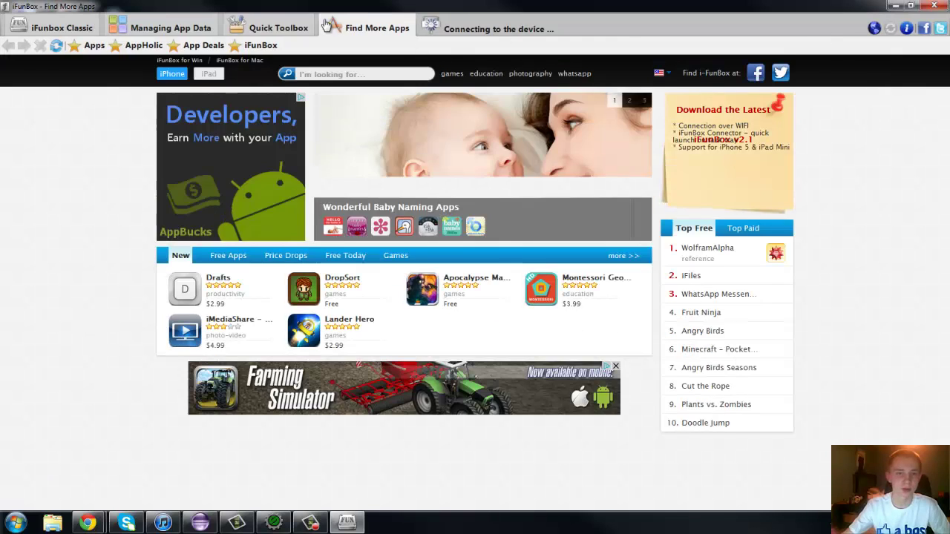
click(895, 6)
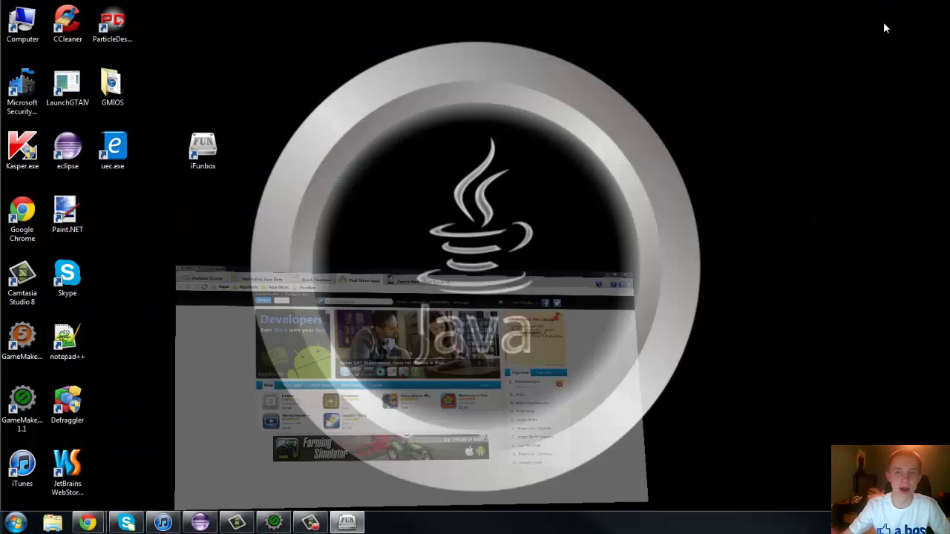
drag(179, 158, 104, 217)
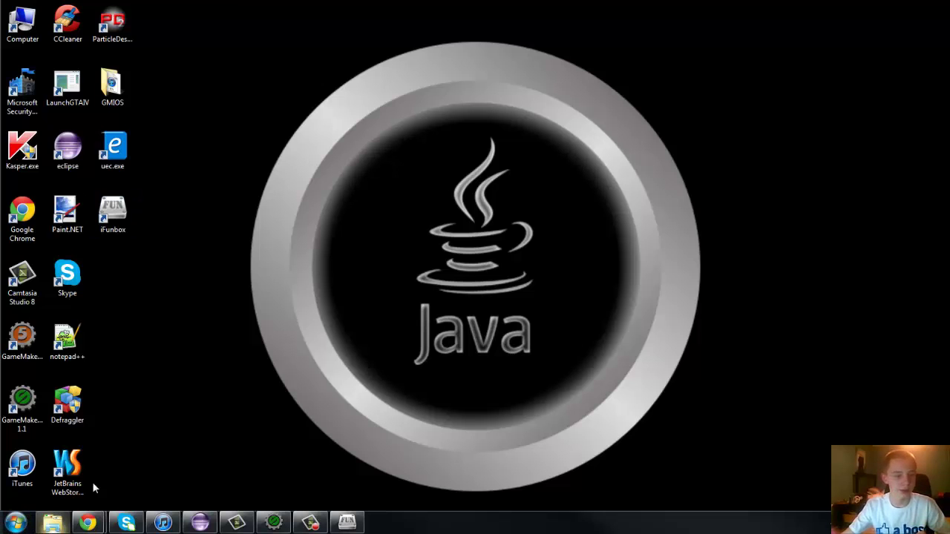
Browse Documents to the Jailbroken IOS test folder.
click(51, 523)
double_click(372, 185)
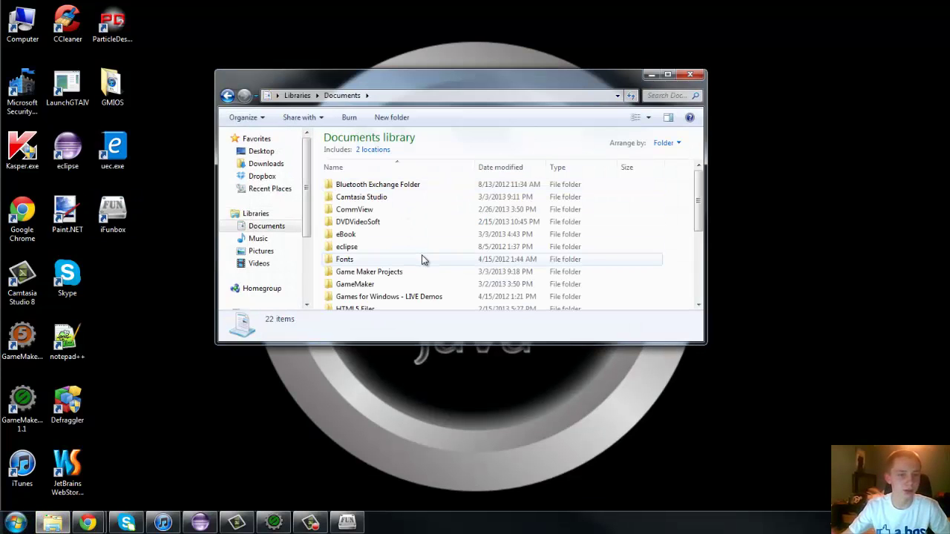
scroll(415, 261, down, 5)
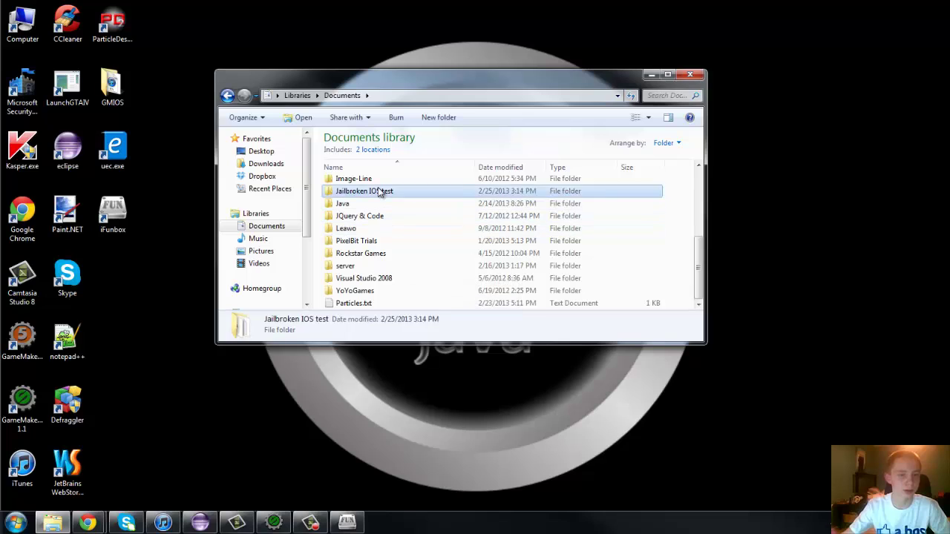
double_click(381, 191)
drag(562, 78, 622, 77)
drag(424, 265, 390, 178)
click(428, 270)
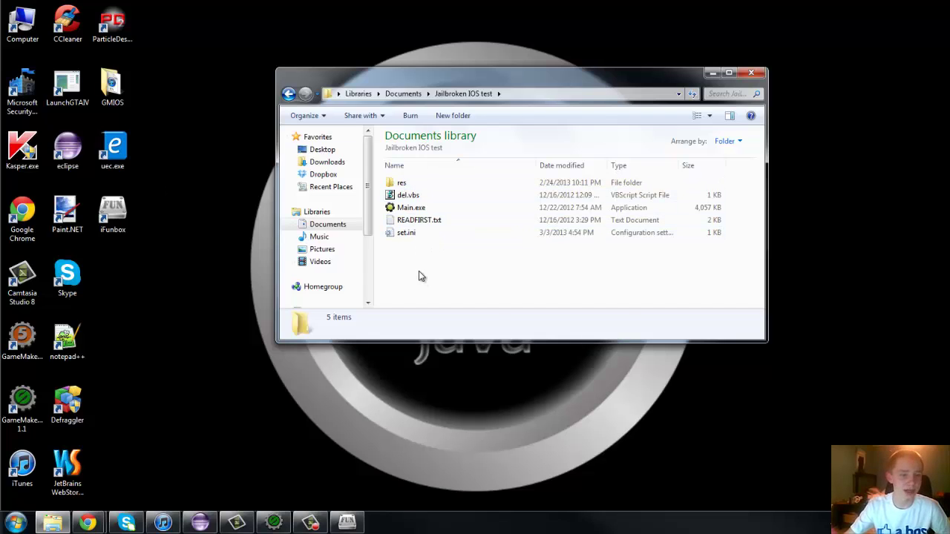
drag(419, 276, 431, 256)
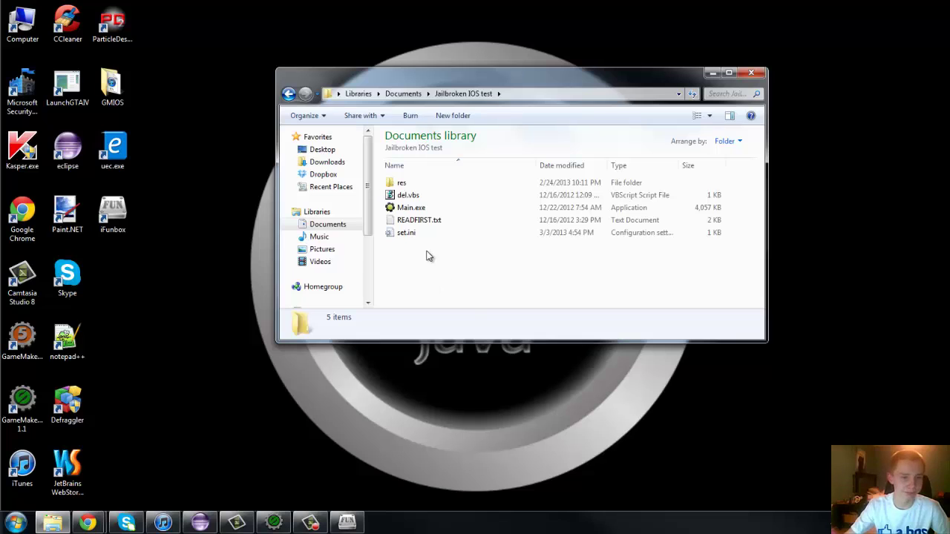
Run Main.exe to re-extract the game's IPA package and dismiss the Done! message.
double_click(410, 207)
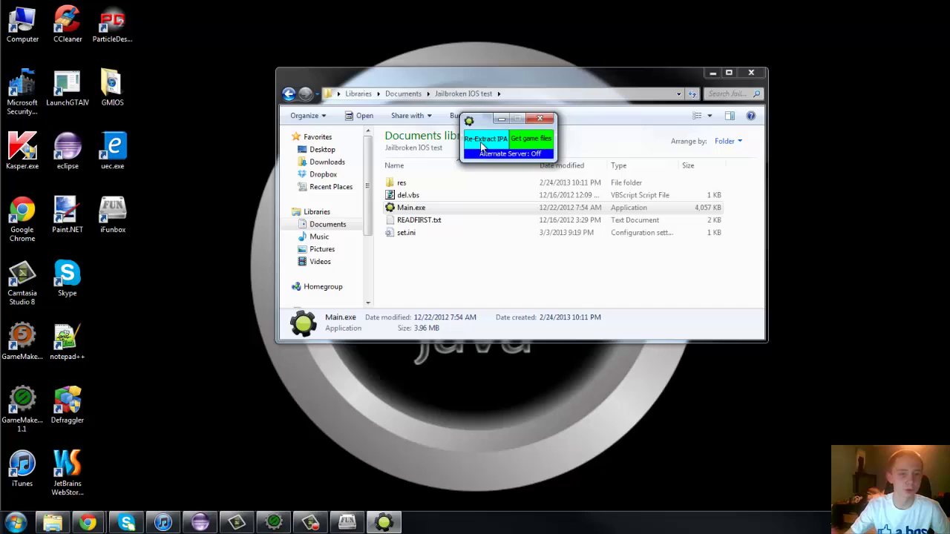
click(484, 139)
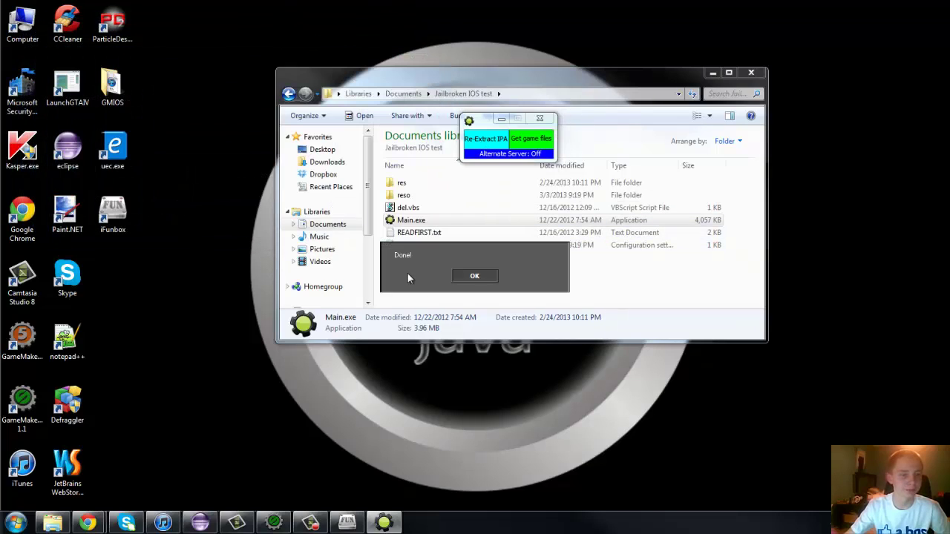
click(472, 278)
Minimise the Documents window and open the GMIOS folder from the desktop.
drag(452, 81, 481, 71)
click(737, 63)
drag(112, 85, 205, 87)
double_click(202, 84)
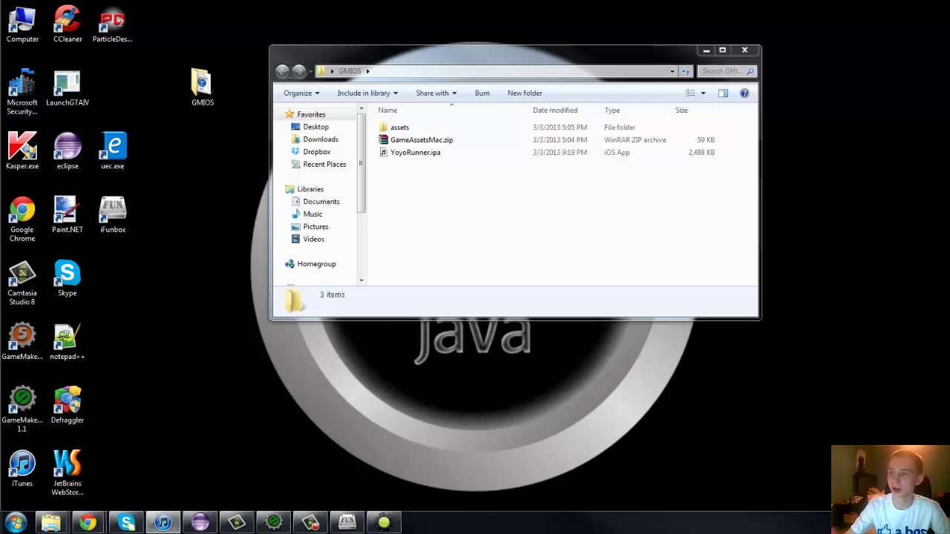
In iTunes, view the iPod's apps to confirm YoYo Runner (6.8 MB) is checked for syncing.
key(alt+Tab)
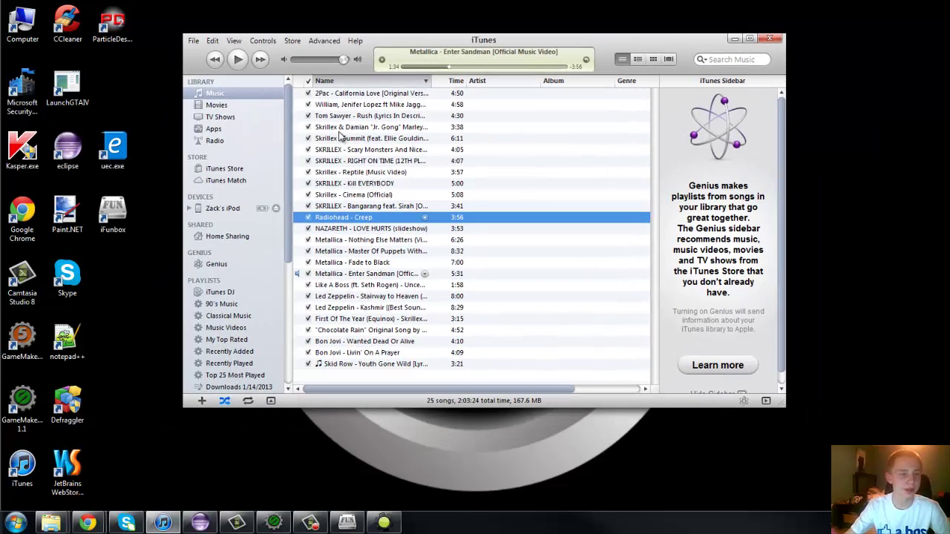
click(221, 208)
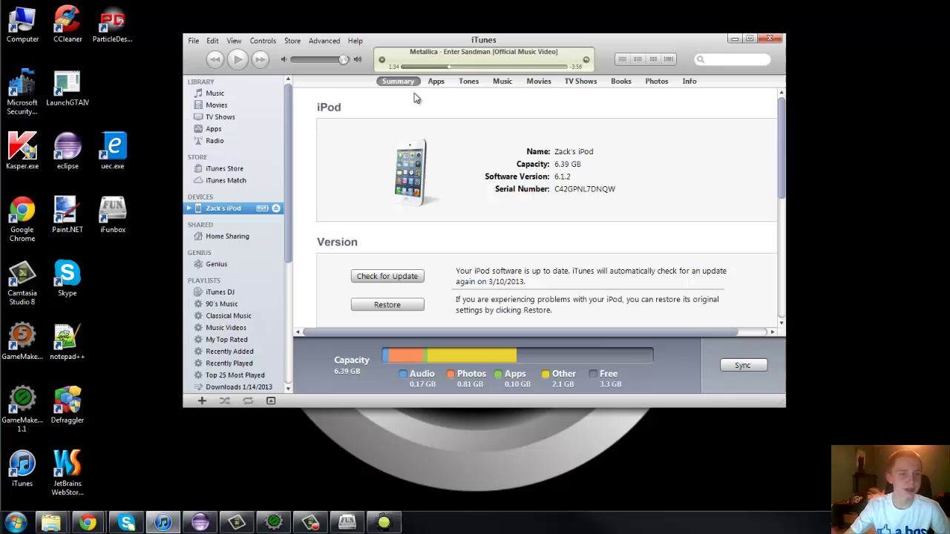
click(435, 83)
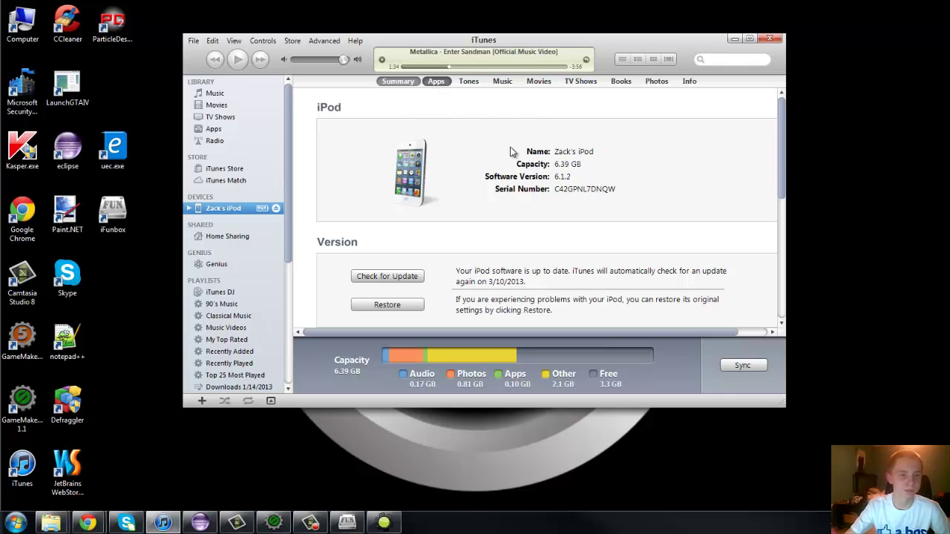
click(407, 167)
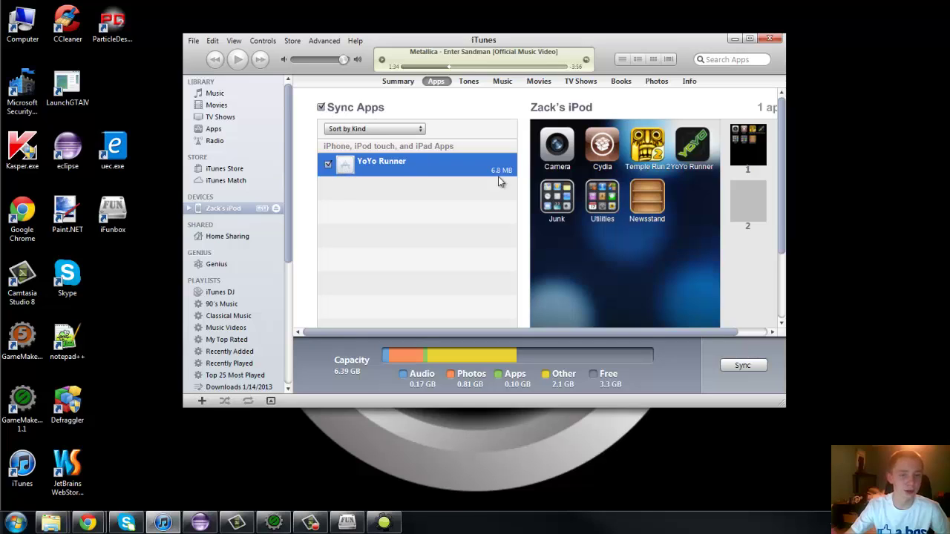
mouse_move(700, 165)
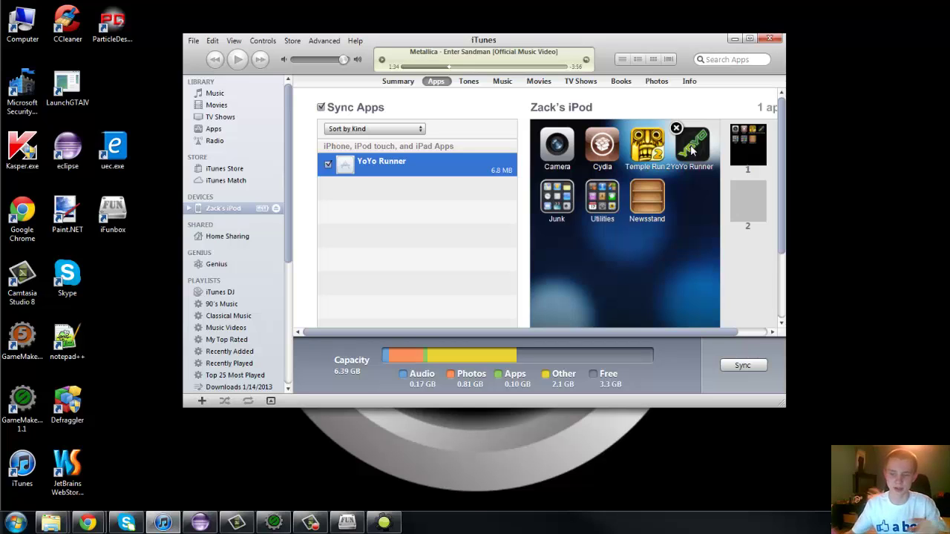
Minimise iTunes and shift the GMIOS folder window down-right.
drag(692, 42, 752, 26)
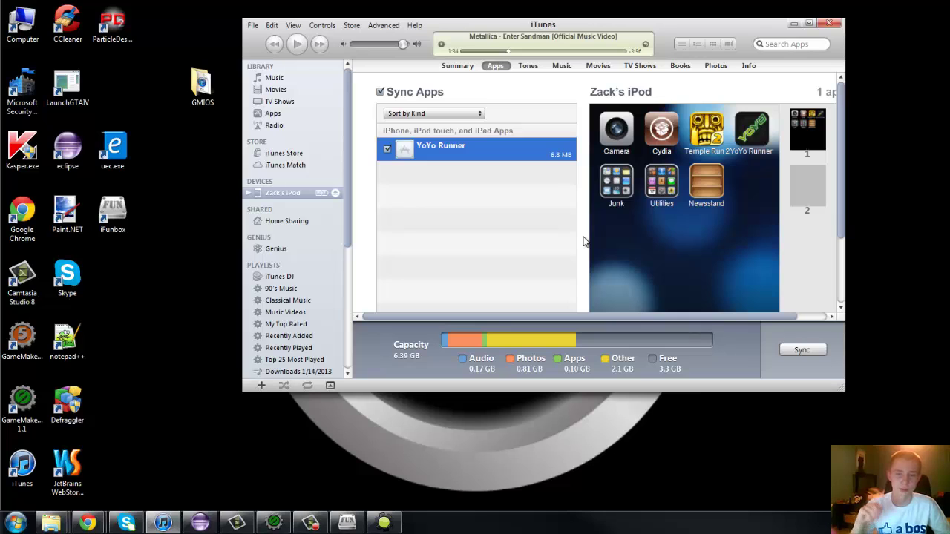
click(794, 23)
drag(468, 58, 491, 73)
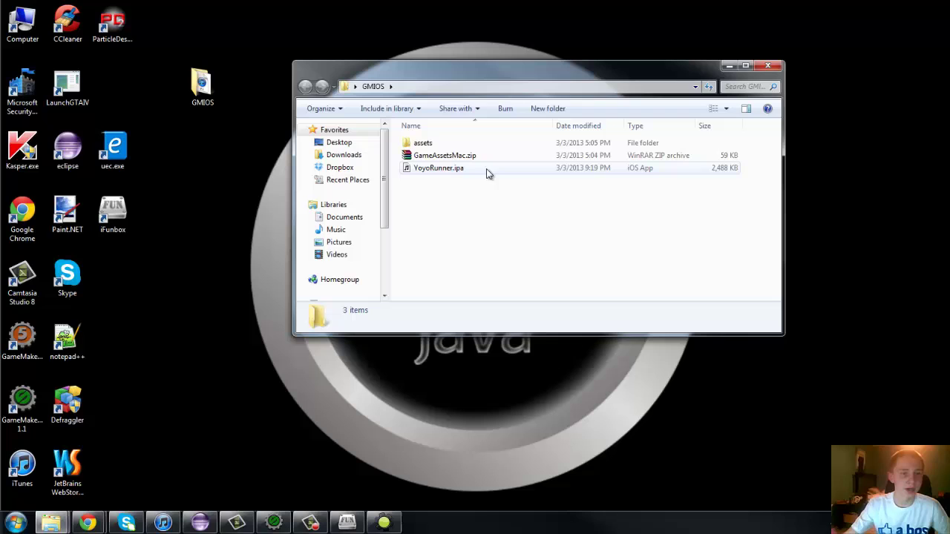
Restore GameMaker, test-run the blue room on Windows, and close the game window.
click(729, 66)
click(285, 520)
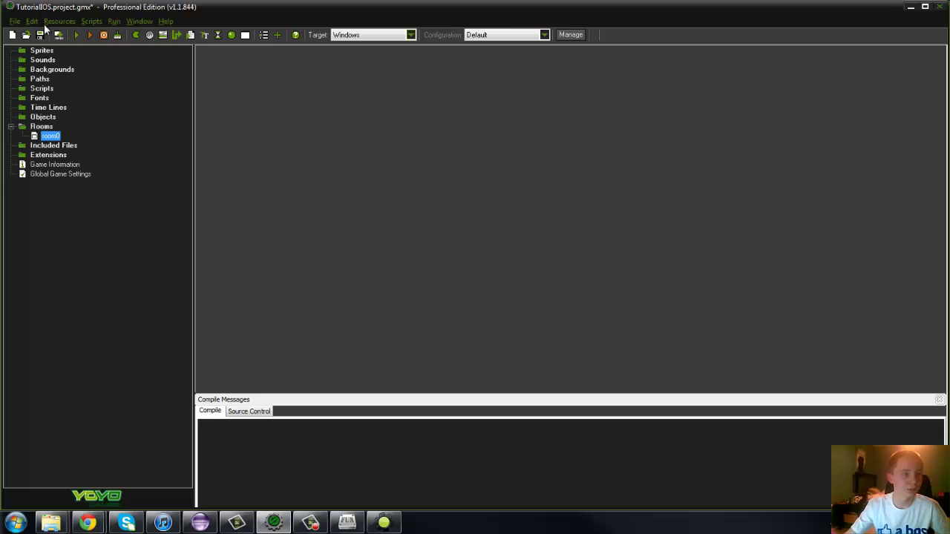
click(76, 36)
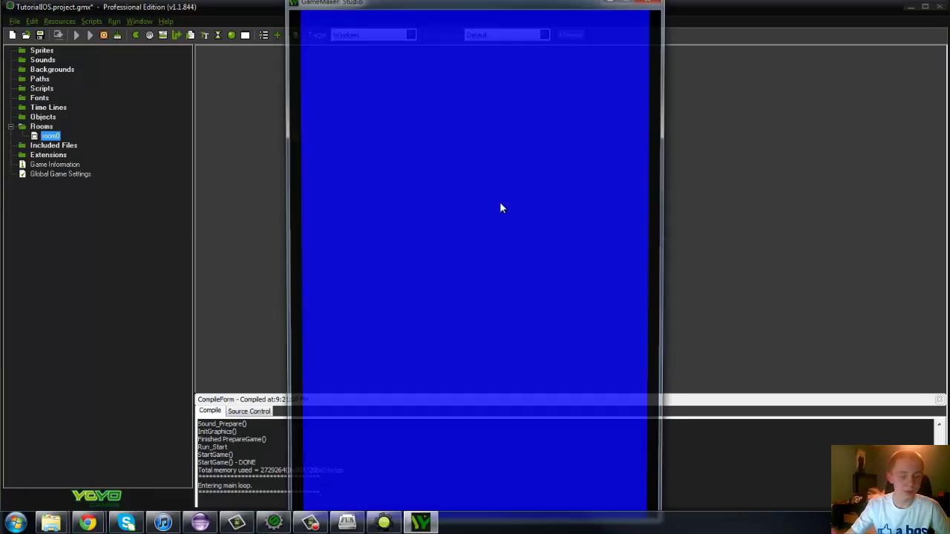
drag(547, 4, 559, 29)
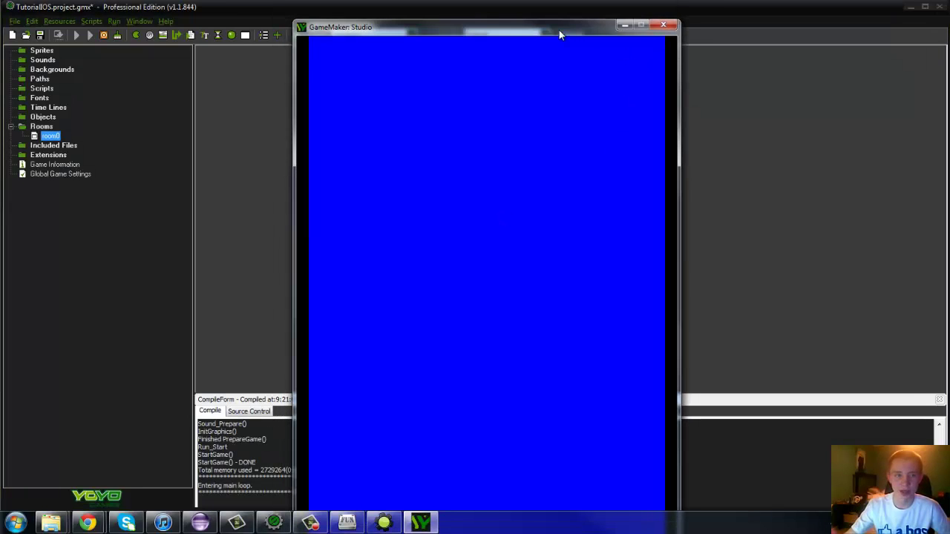
click(663, 25)
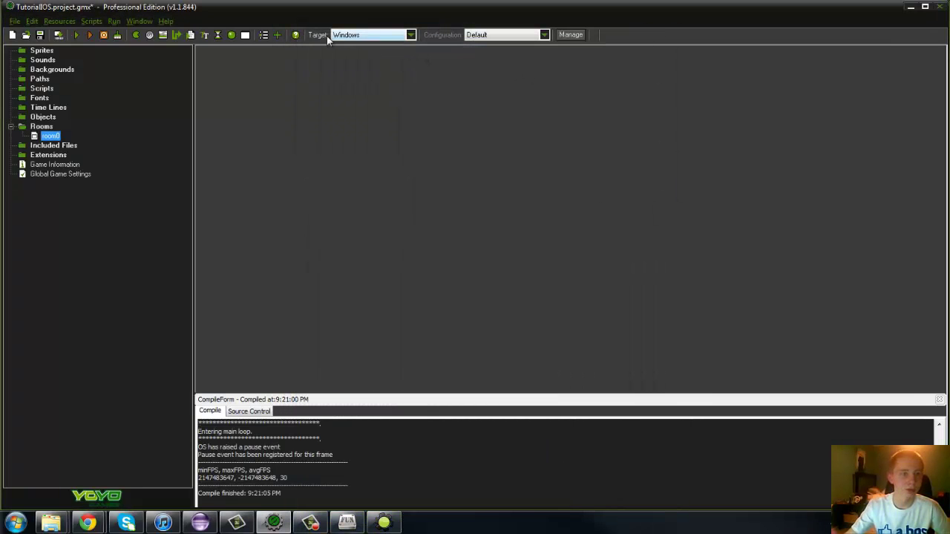
Switch the build target to Mac OS X and compile, getting 'Host does not exist'.
click(364, 34)
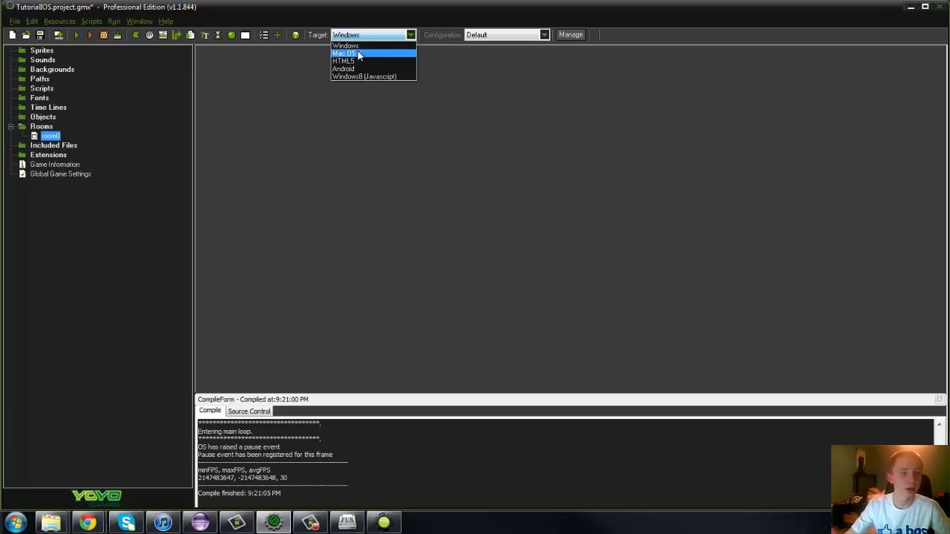
click(359, 54)
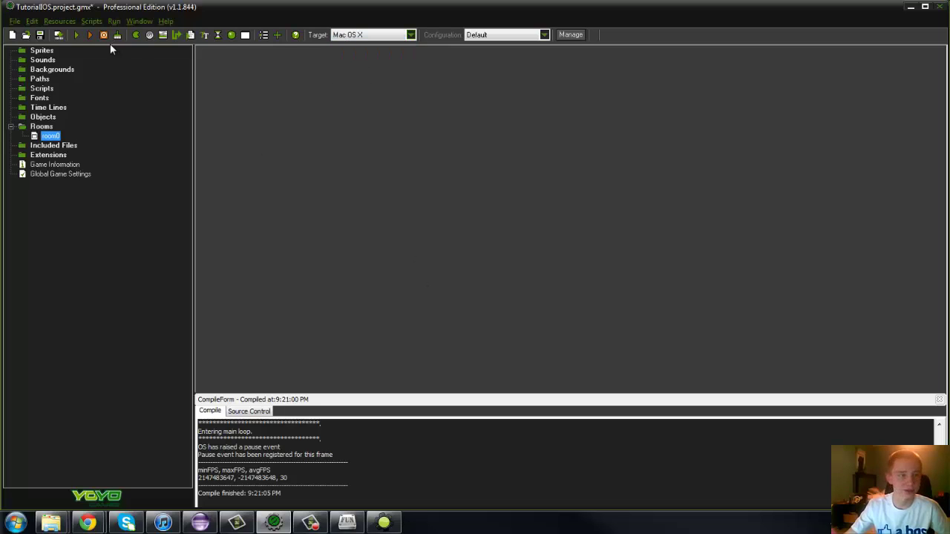
click(76, 37)
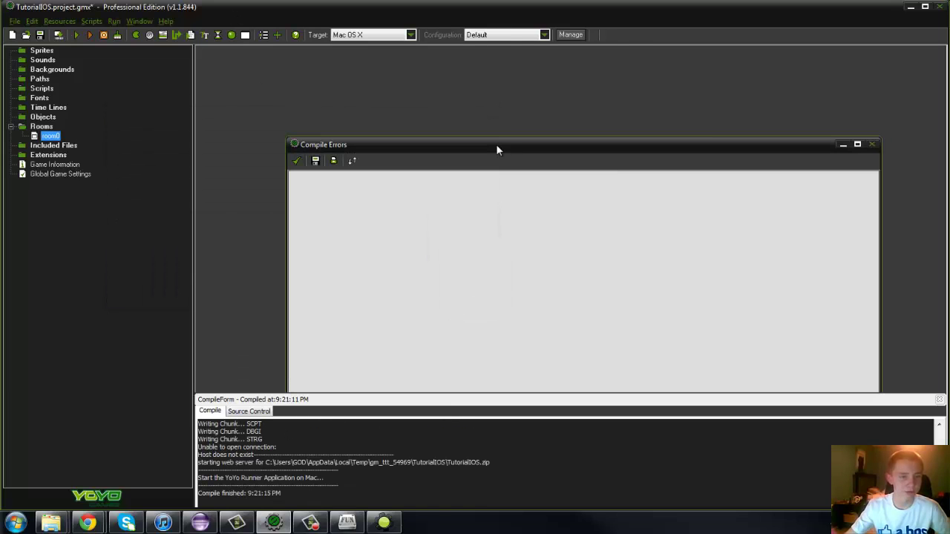
drag(495, 146, 483, 92)
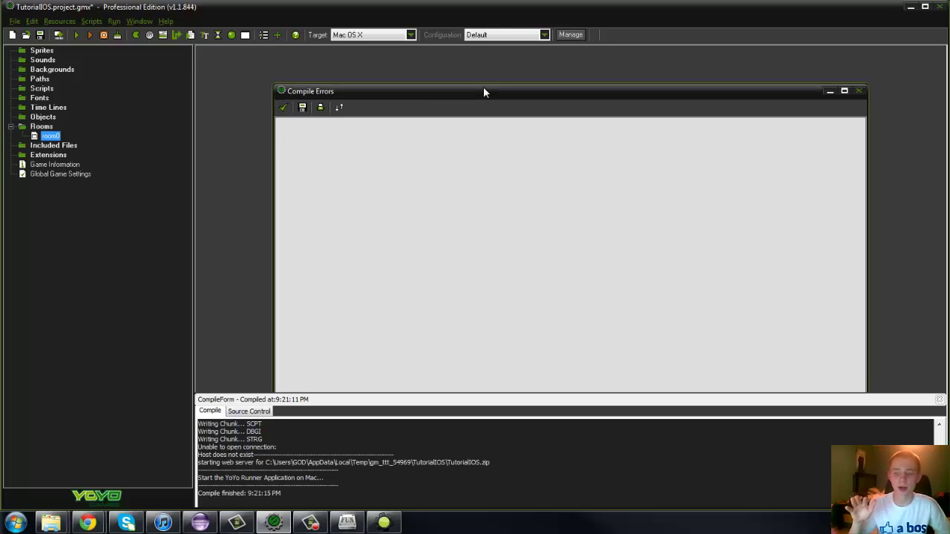
double_click(37, 176)
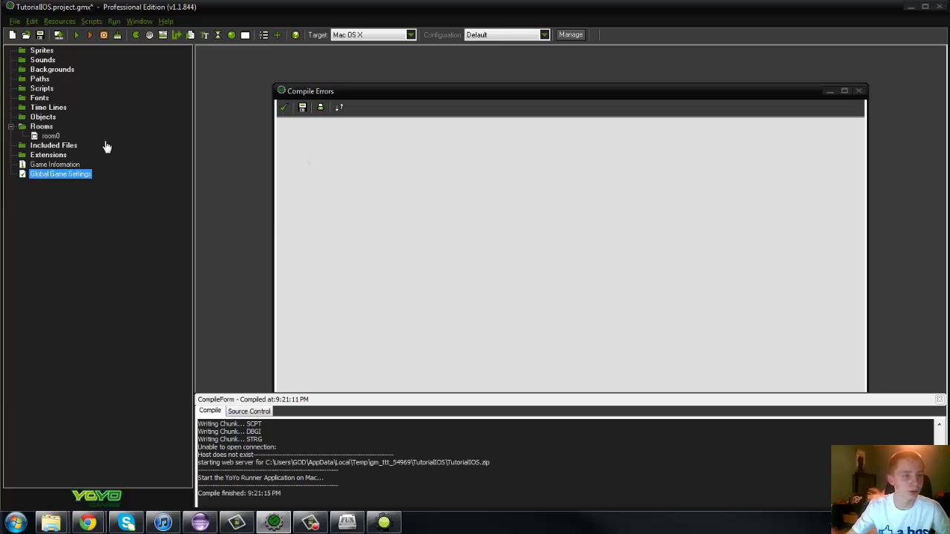
double_click(67, 176)
drag(481, 110, 473, 108)
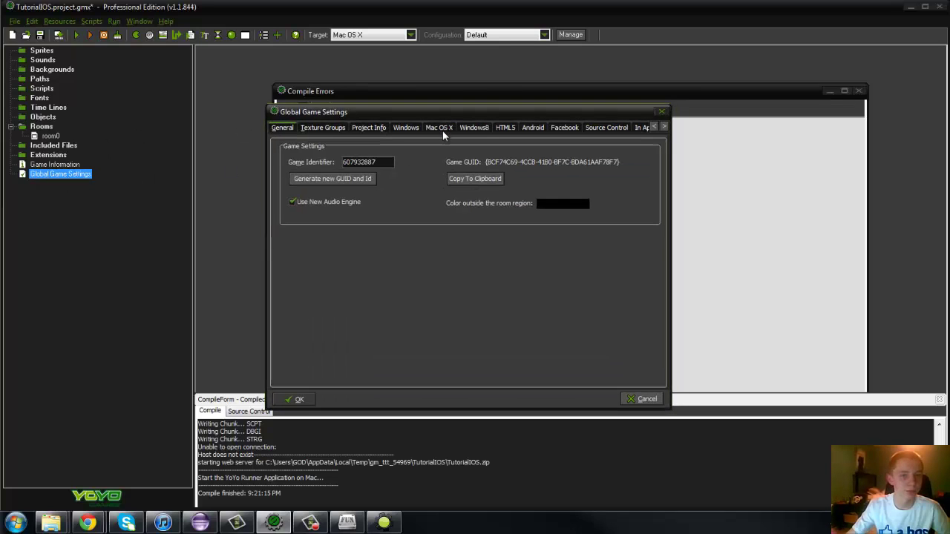
click(441, 129)
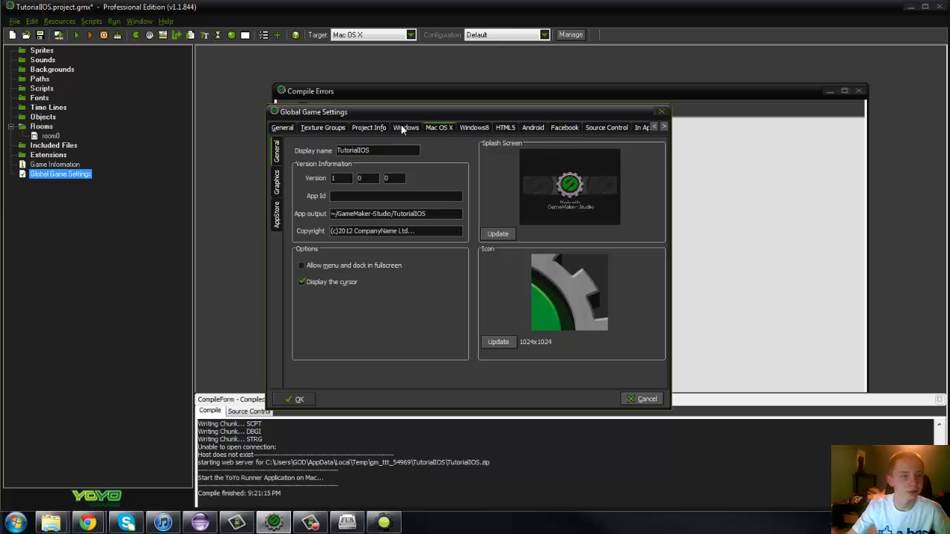
click(278, 182)
click(278, 213)
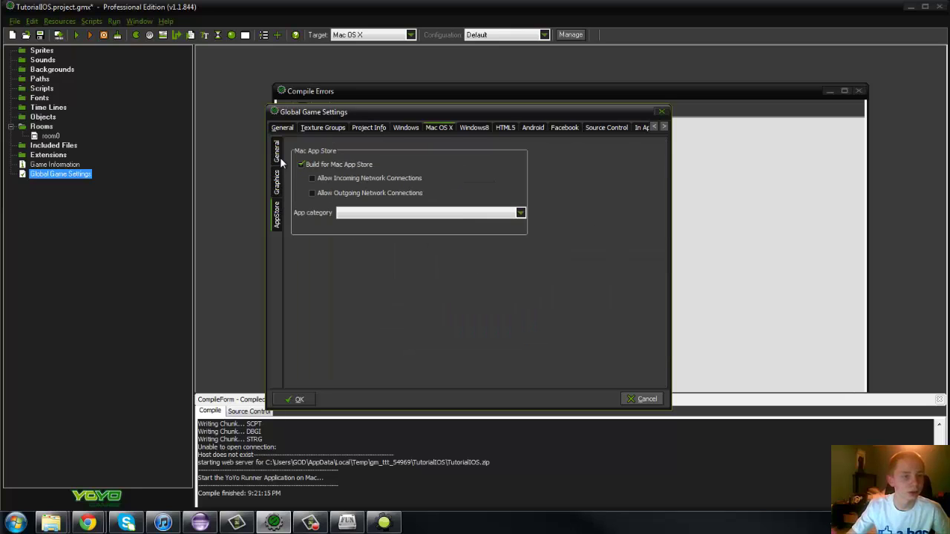
click(280, 152)
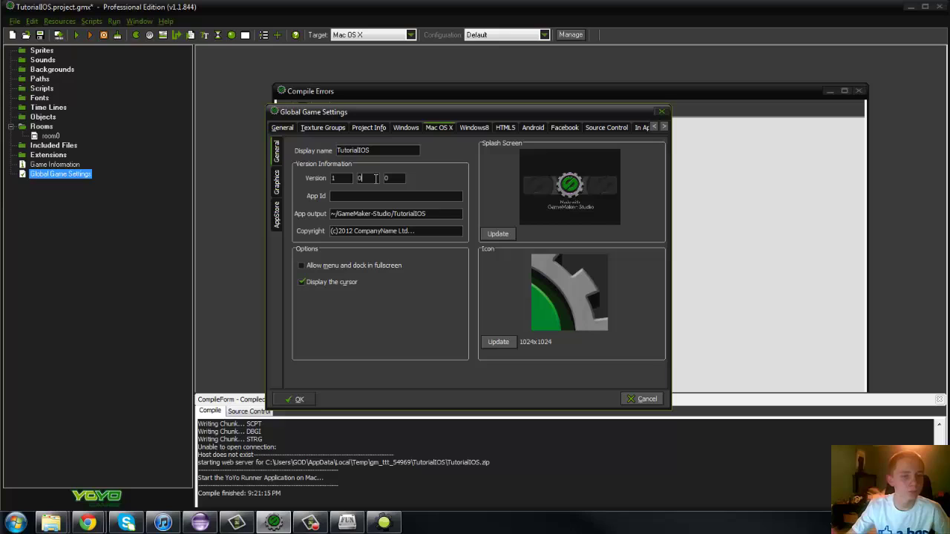
drag(507, 115, 541, 107)
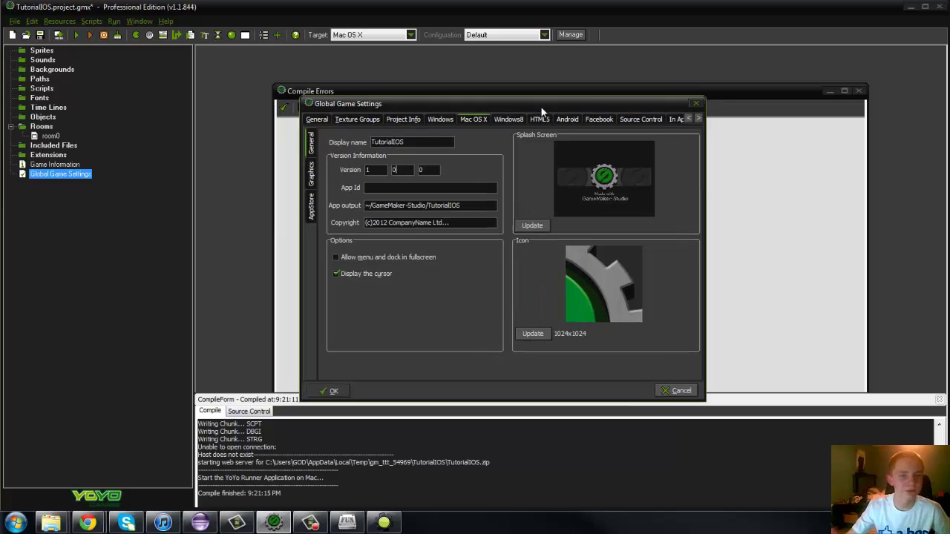
click(438, 119)
click(479, 117)
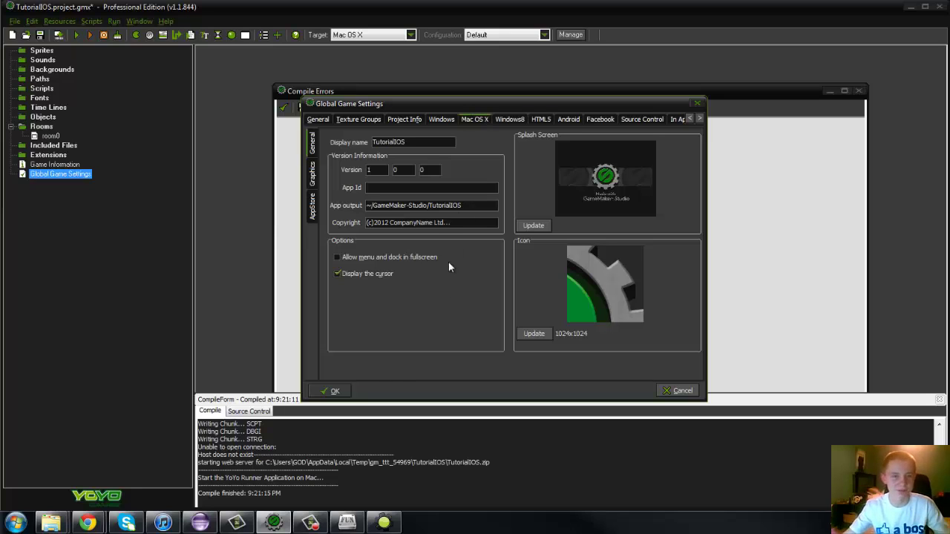
click(330, 391)
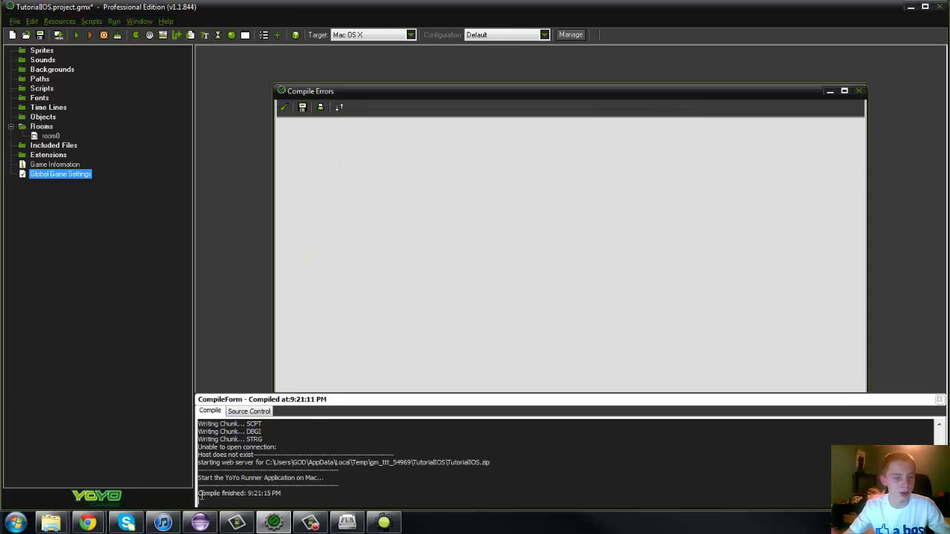
drag(303, 491, 189, 497)
click(291, 494)
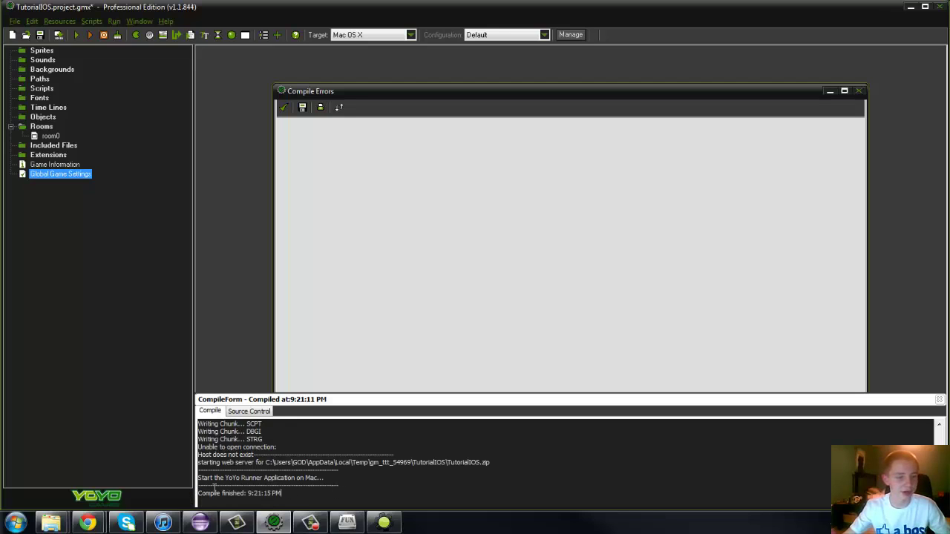
Fetch the game files into the GMIOS tool as project 0 and close the compile-for-MACOSX reminder.
click(909, 6)
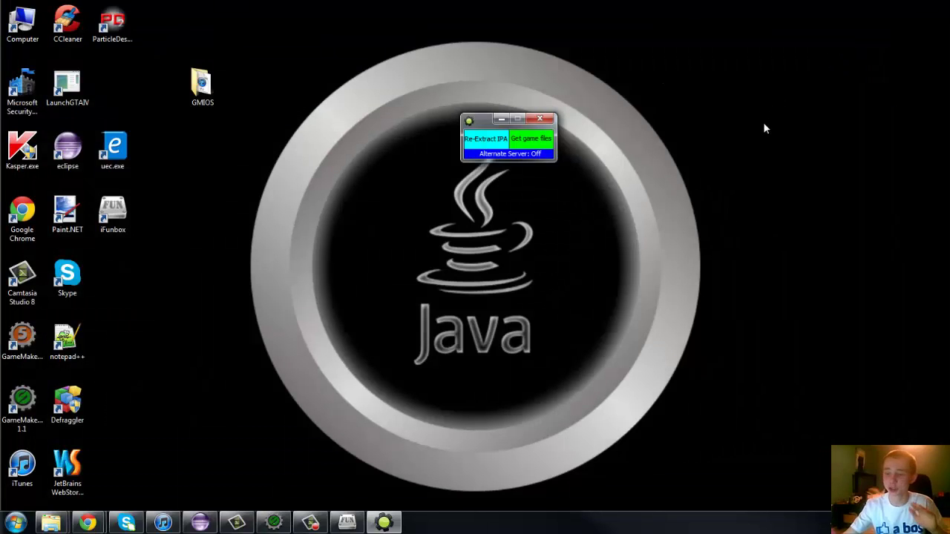
drag(484, 122, 485, 62)
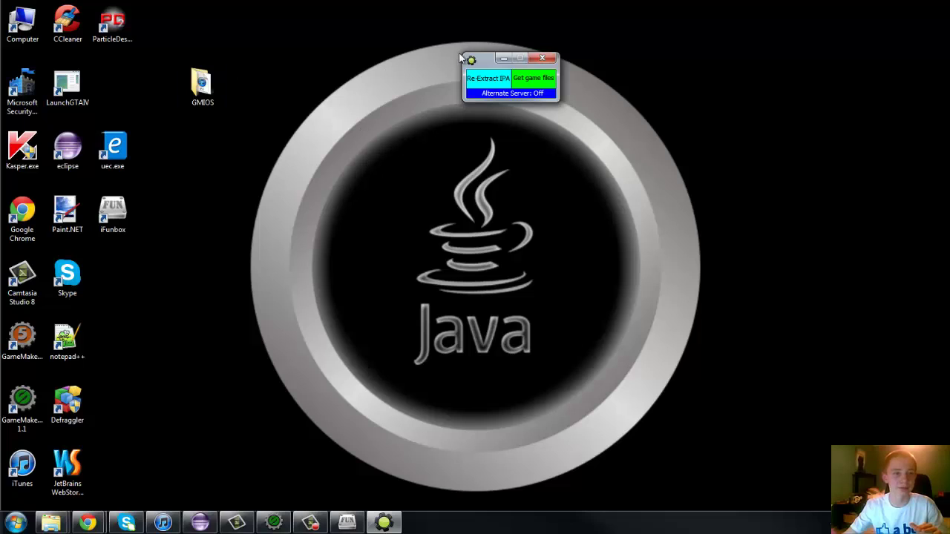
drag(505, 74, 554, 101)
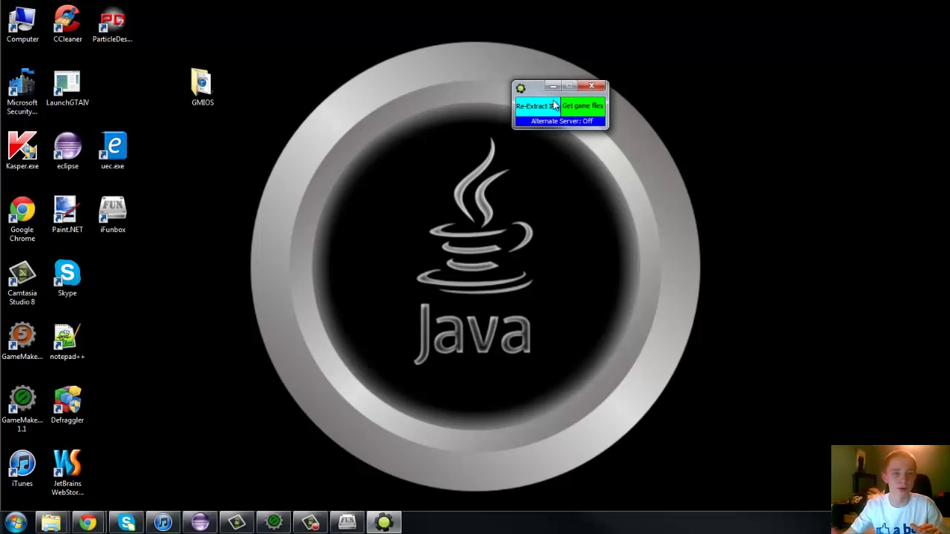
click(594, 110)
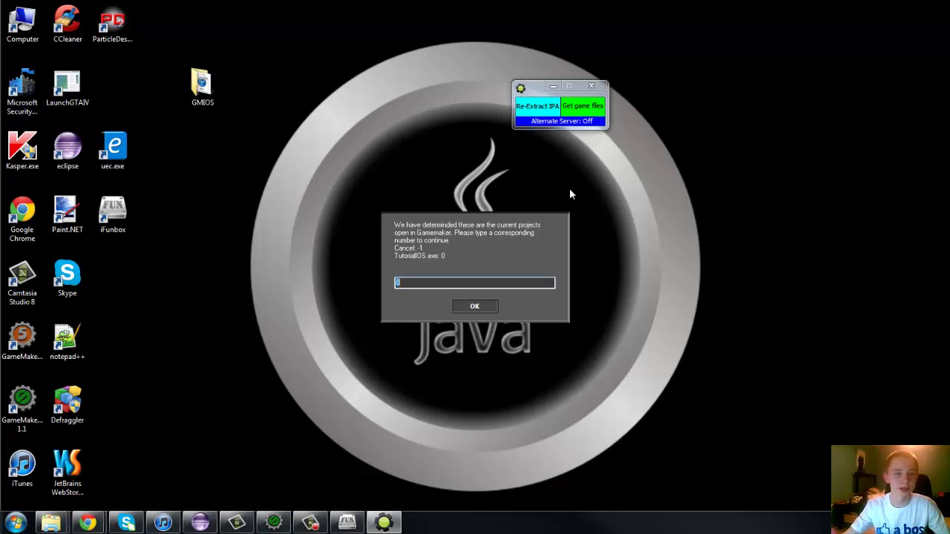
click(444, 284)
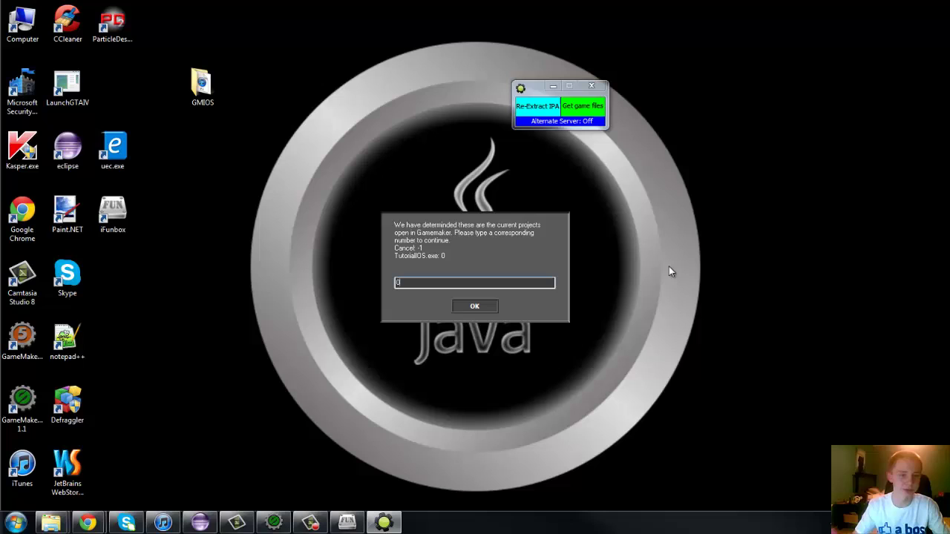
key(Return)
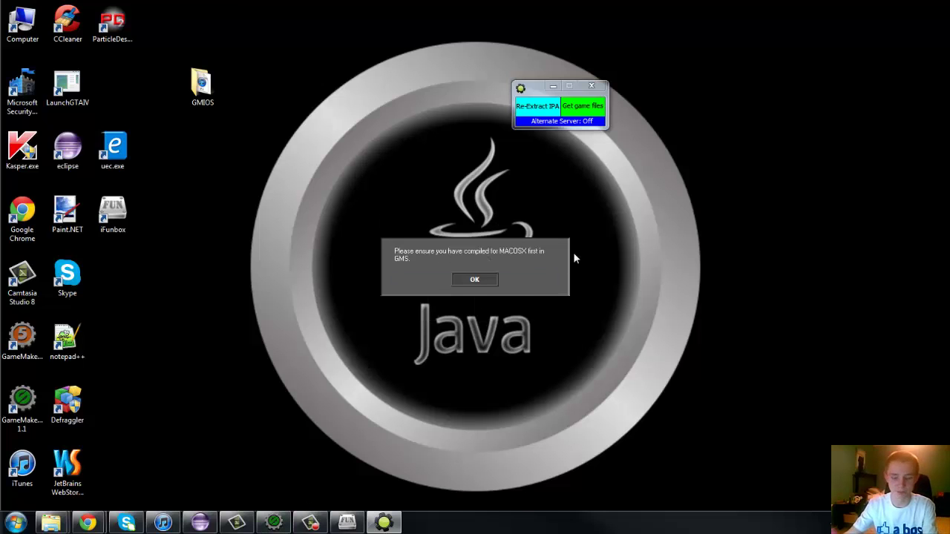
key(Return)
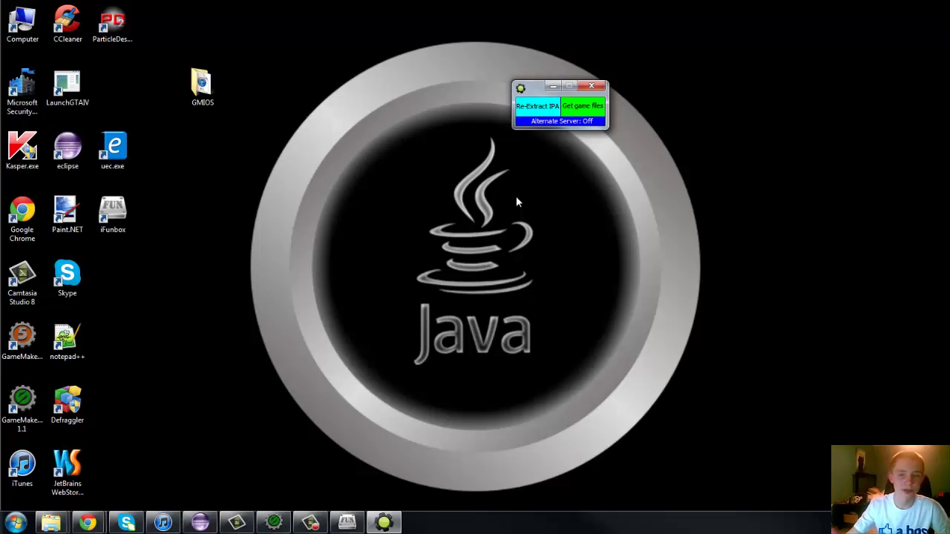
Open the GMIOS folder and inspect its assets folder, GameAssetsMac.zip and YoyoRunner.ipa.
double_click(202, 85)
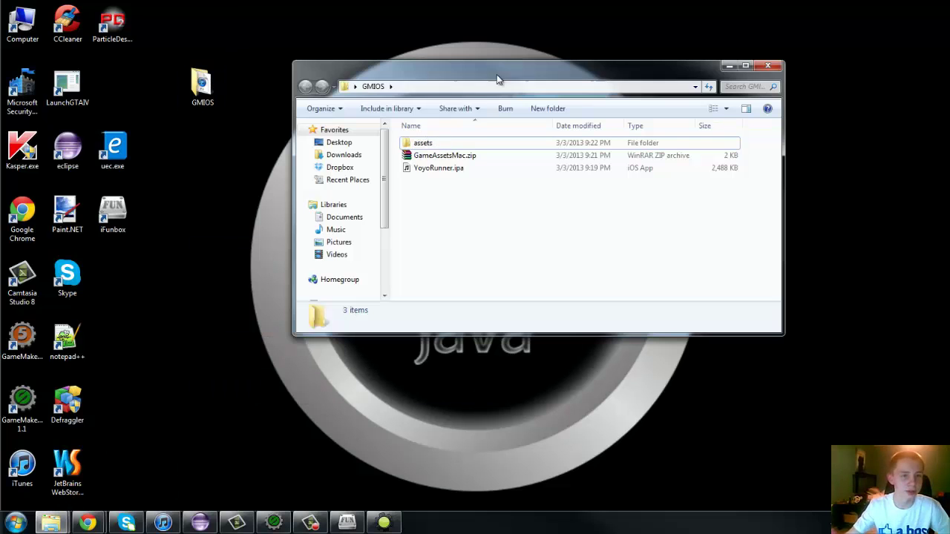
drag(497, 74, 590, 77)
click(541, 154)
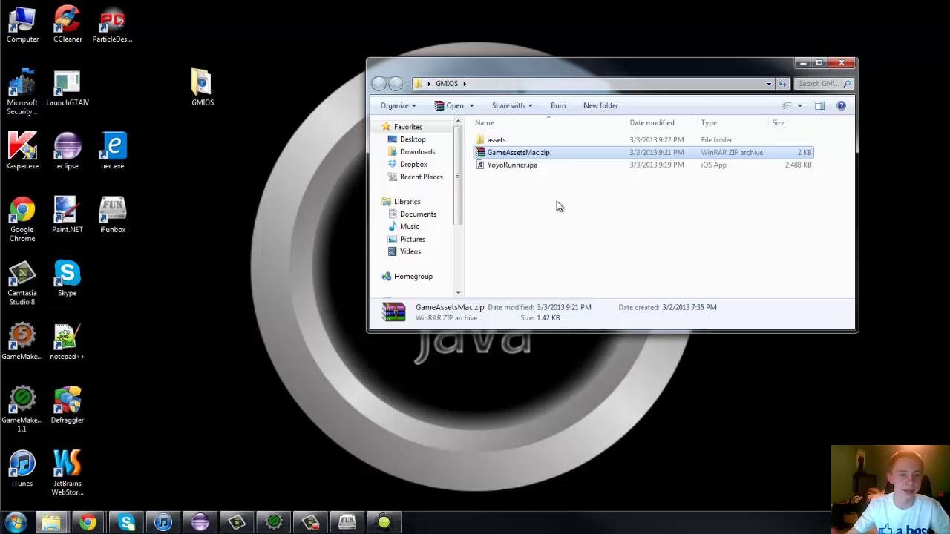
click(535, 139)
click(555, 258)
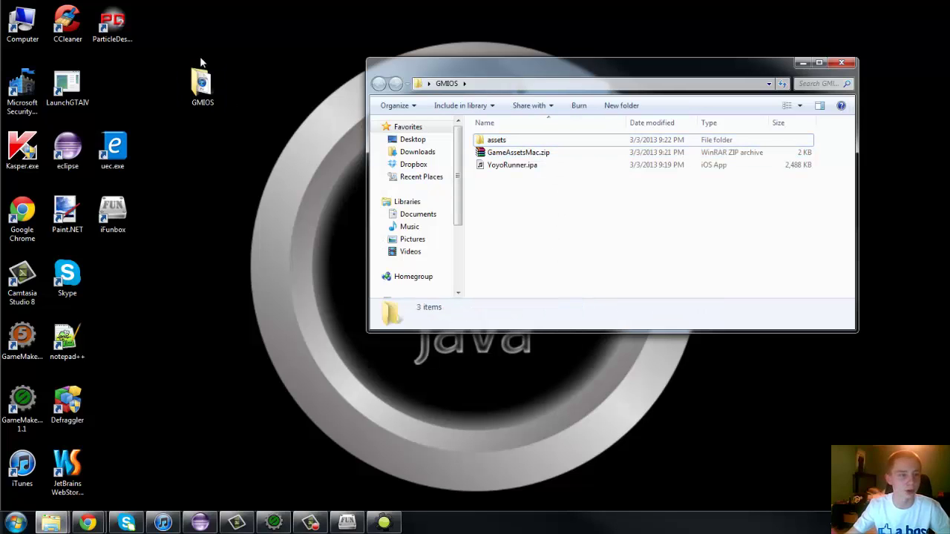
drag(202, 86, 161, 110)
click(161, 110)
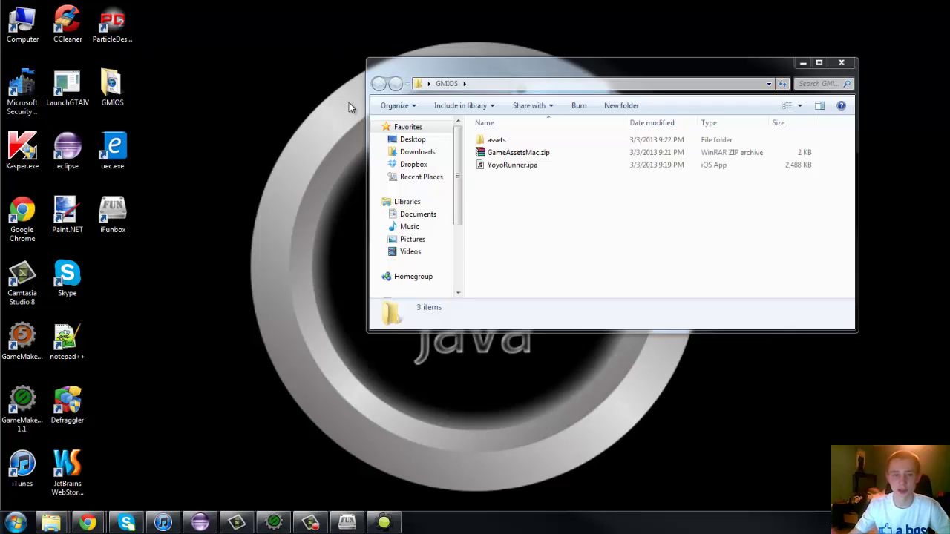
drag(561, 70, 471, 85)
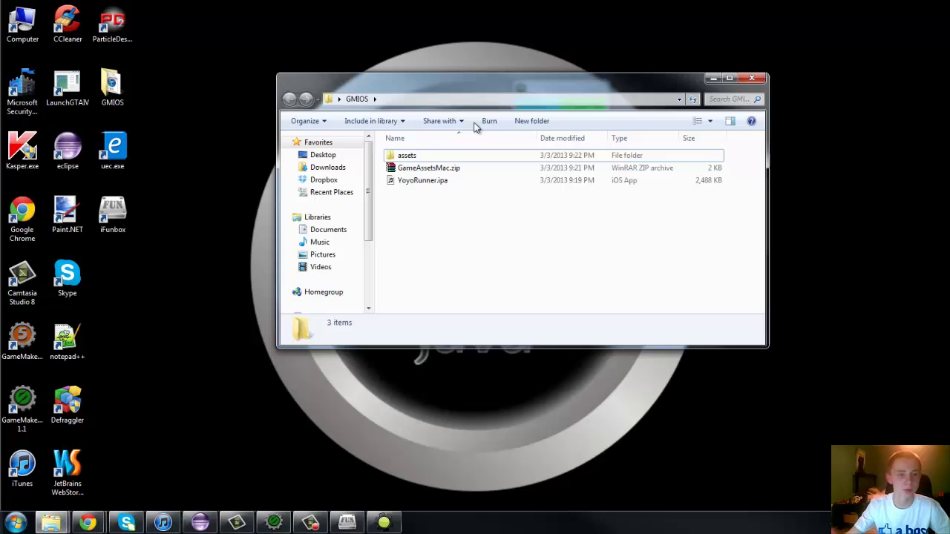
In iFunBox's Raw File System, browse var > mobile > Applications into the YoYo Runner app bundle.
click(347, 522)
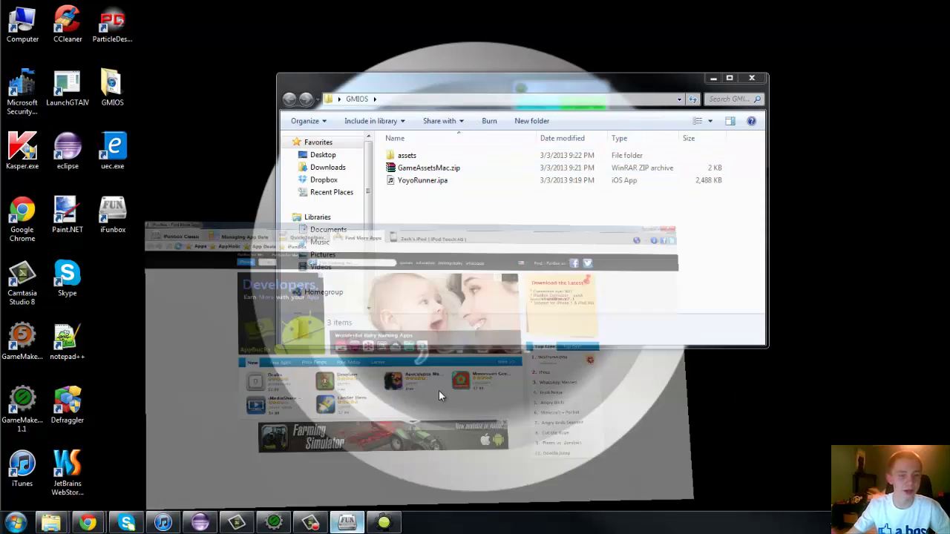
click(99, 28)
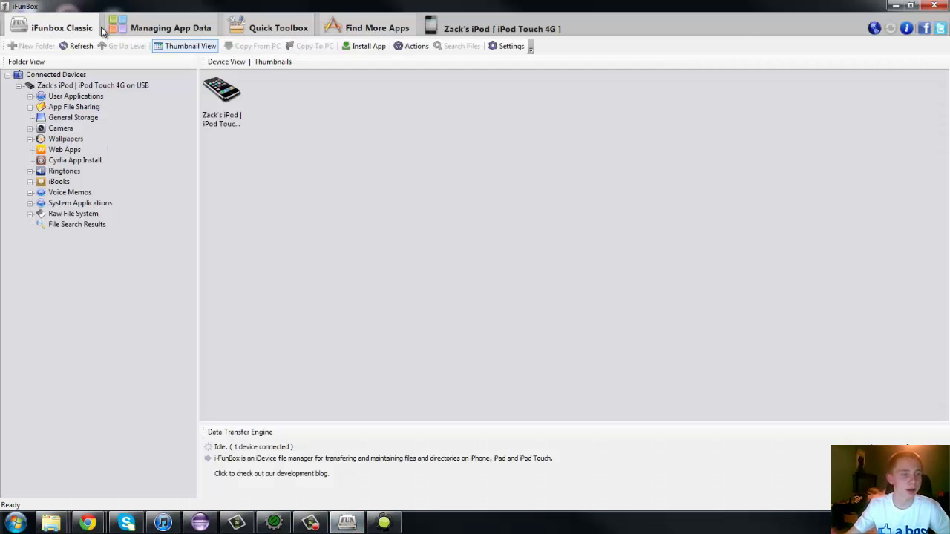
click(30, 214)
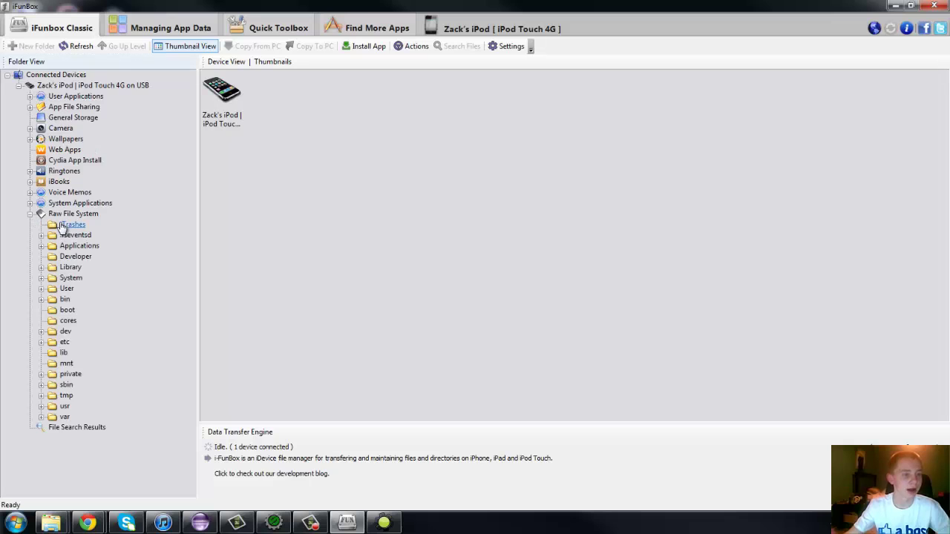
click(42, 418)
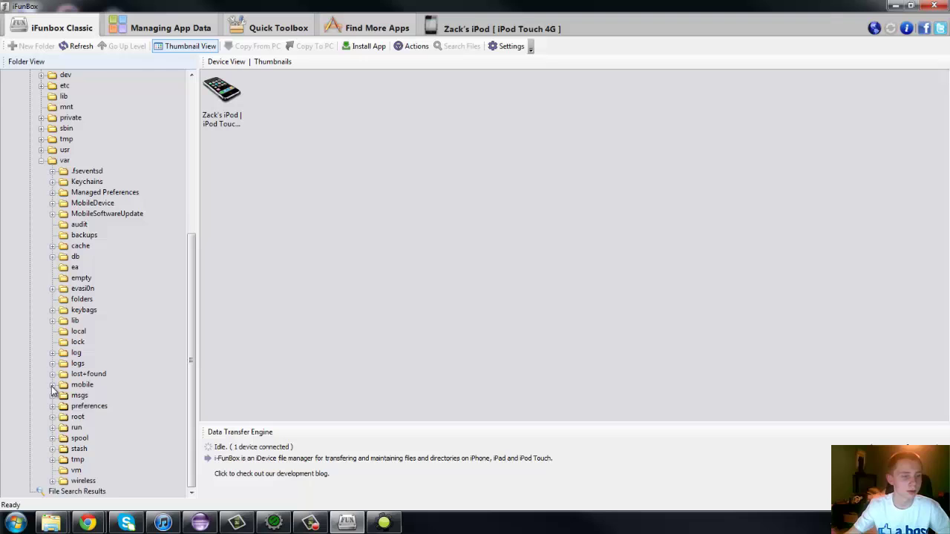
click(52, 385)
click(101, 395)
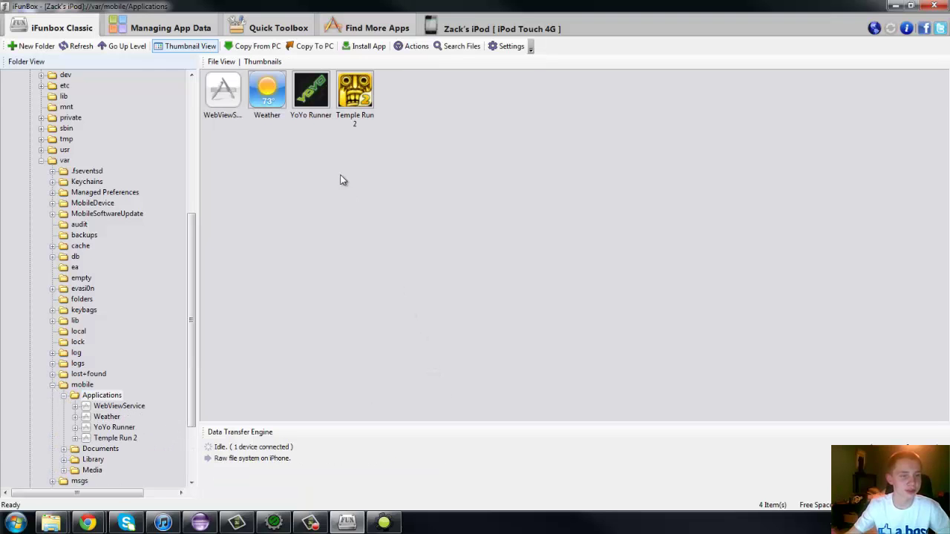
double_click(309, 92)
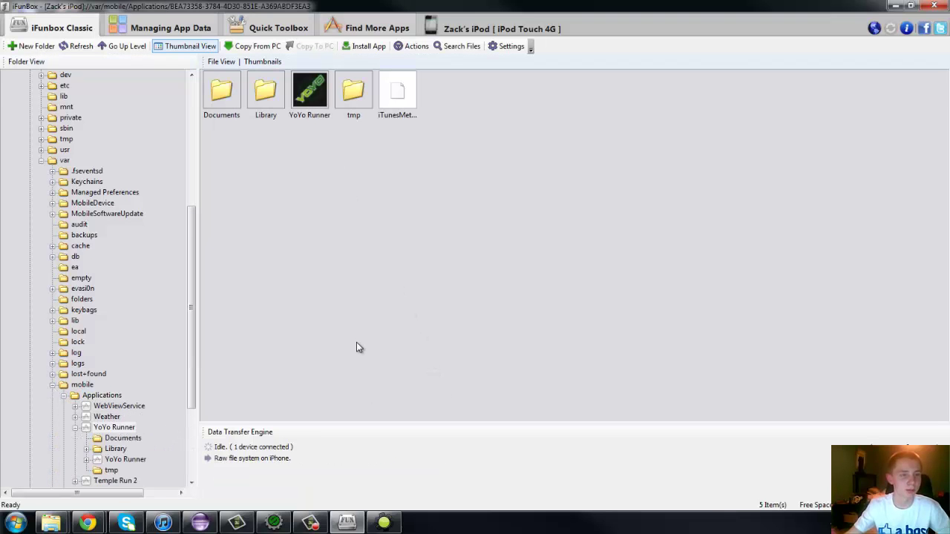
double_click(309, 93)
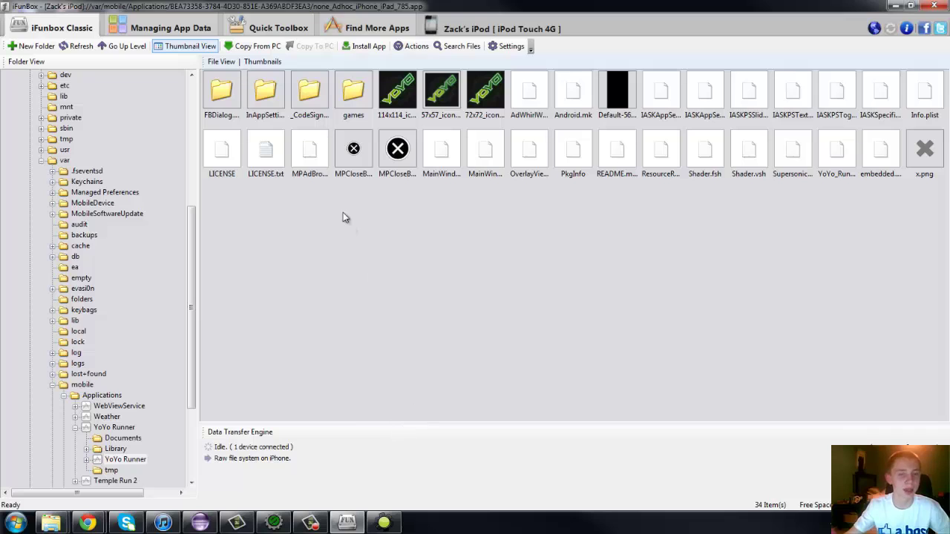
Create a new folder named games inside the app bundle.
right_click(477, 231)
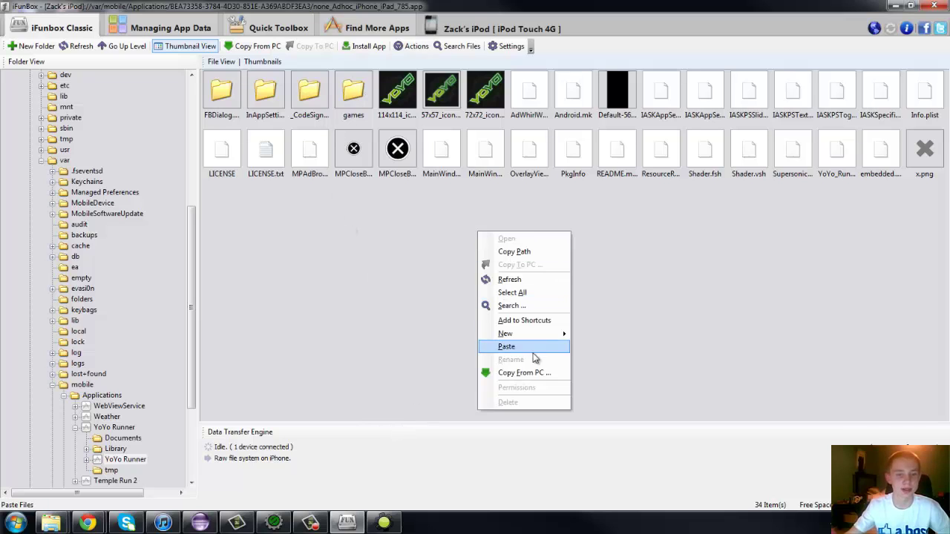
mouse_move(534, 334)
click(599, 334)
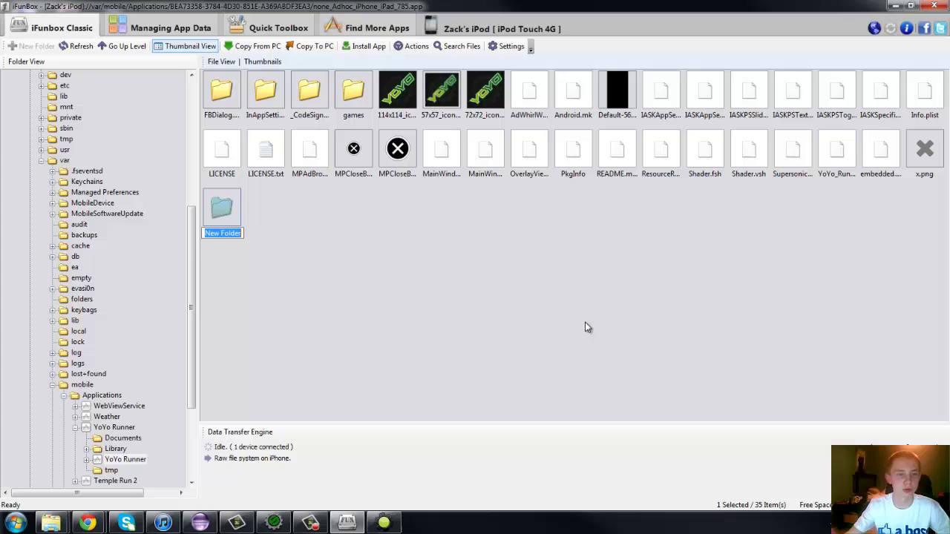
text(games)
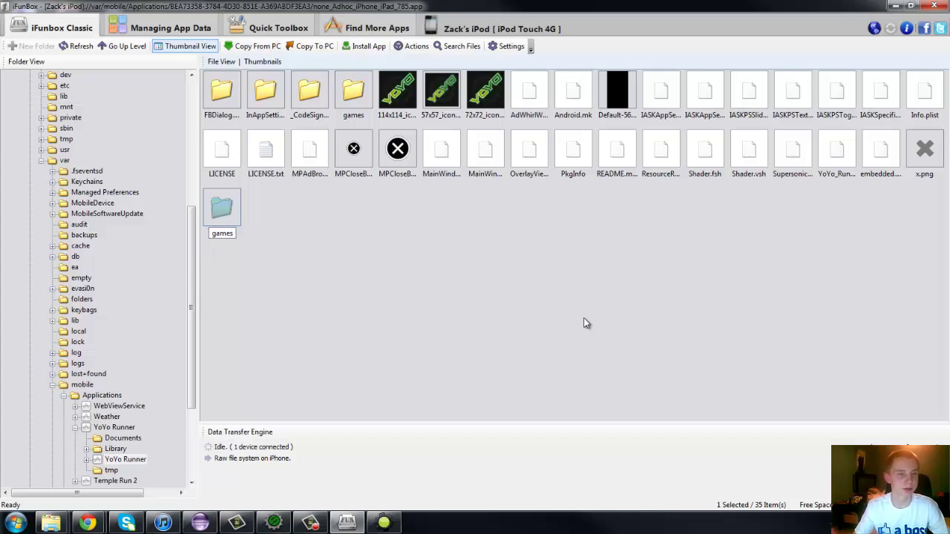
key(Return)
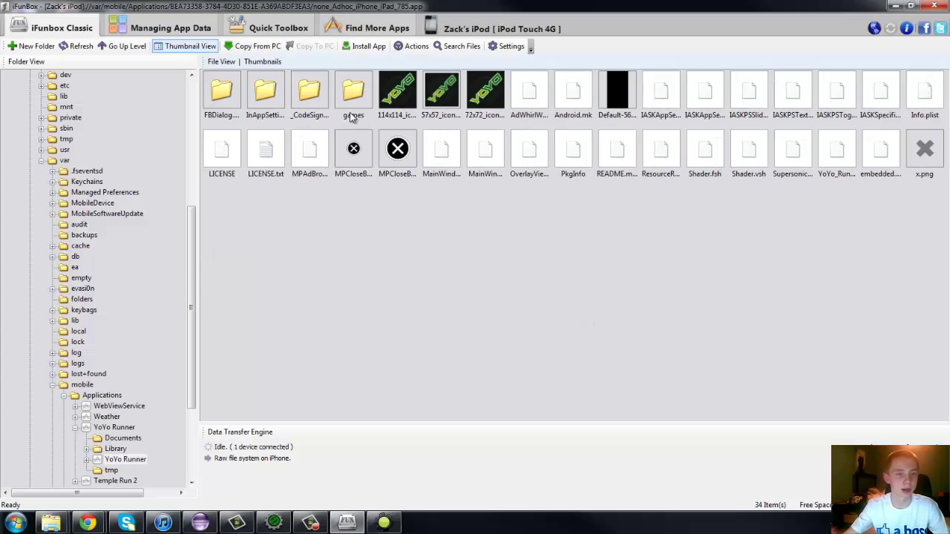
Delete the three old game files from the games folder.
double_click(351, 104)
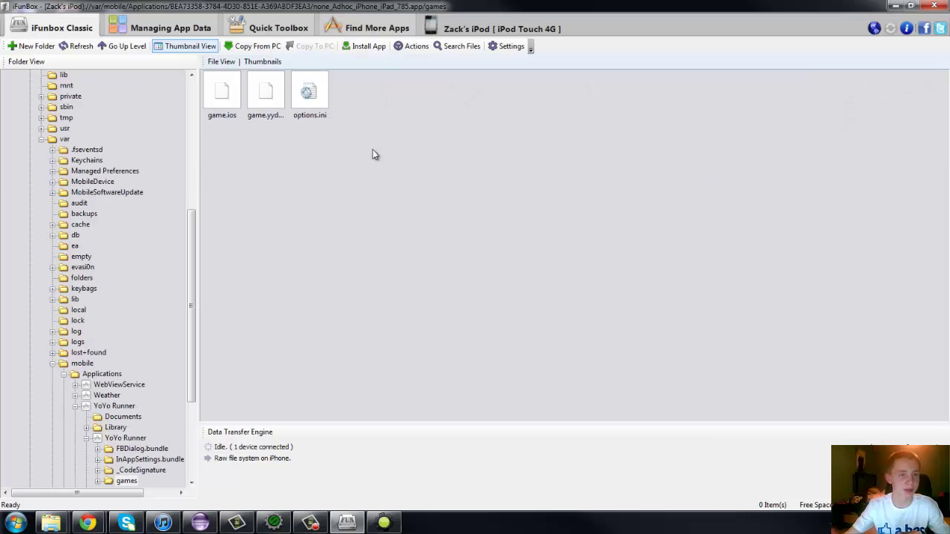
drag(392, 134, 211, 72)
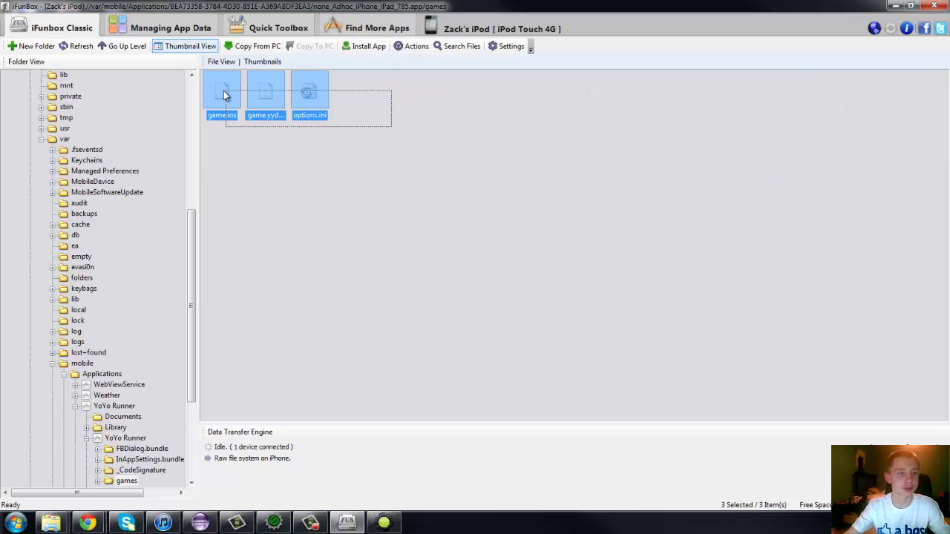
key(Delete)
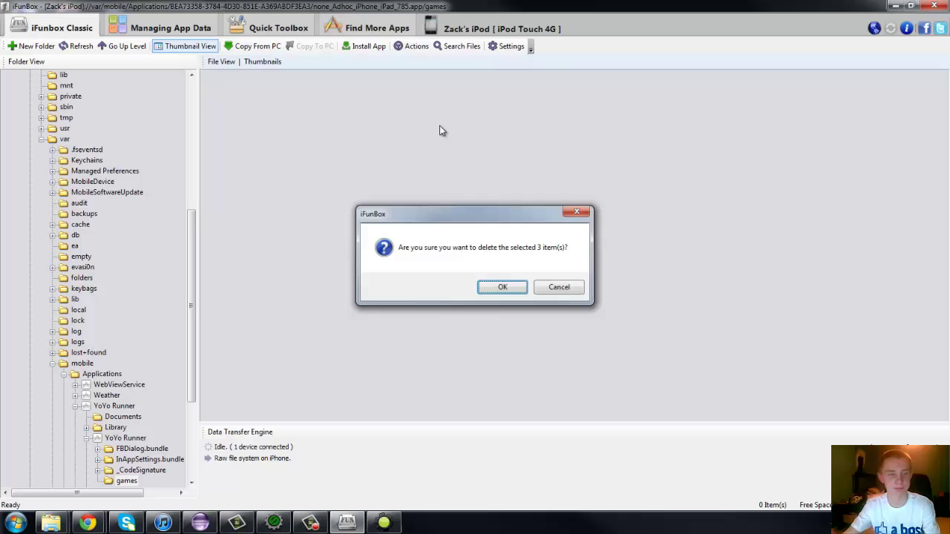
key(Return)
Open GMIOS\assets and drag game.ios, game.yydebug and options.ini into iFunBox's games folder.
drag(624, 5, 640, 46)
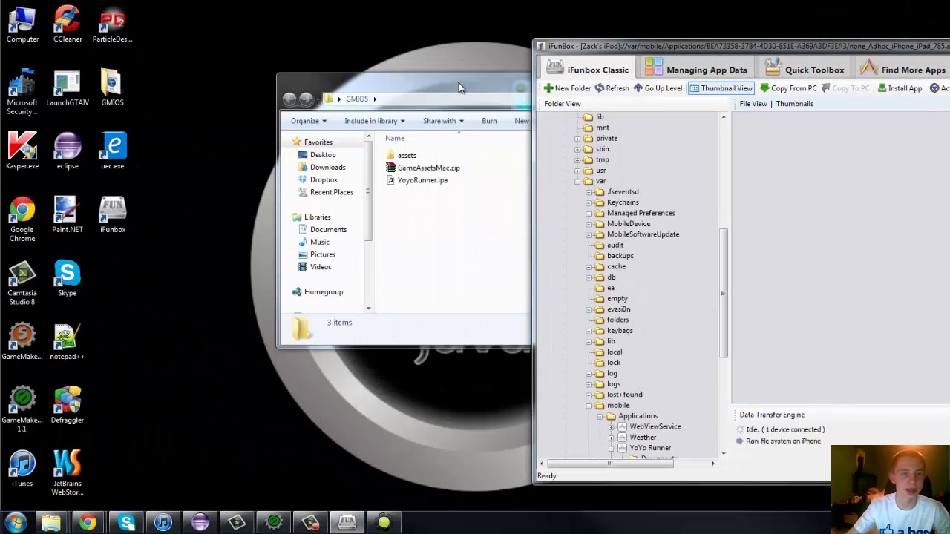
drag(460, 86, 298, 83)
click(269, 151)
double_click(269, 152)
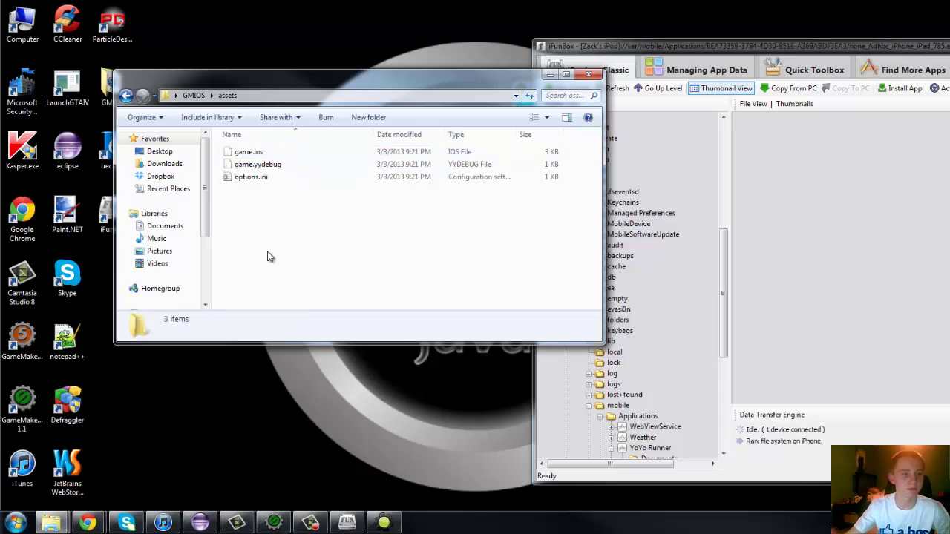
drag(268, 257, 775, 185)
click(777, 49)
Move the iFunBox window left and maximise it.
drag(777, 49, 319, 52)
drag(918, 52, 830, 52)
click(865, 48)
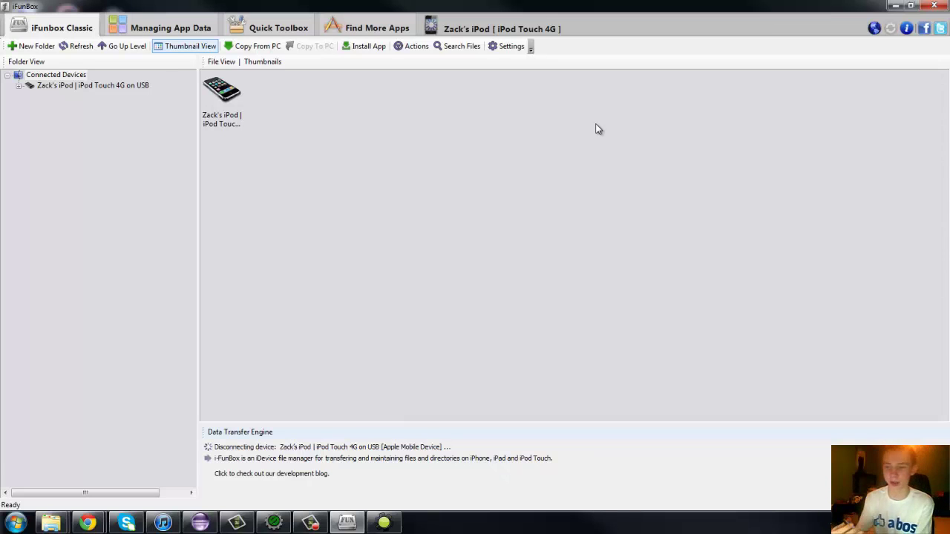
Check room0's Room Properties, close them unchanged, then minimise GameMaker to reveal iFunBox.
click(273, 522)
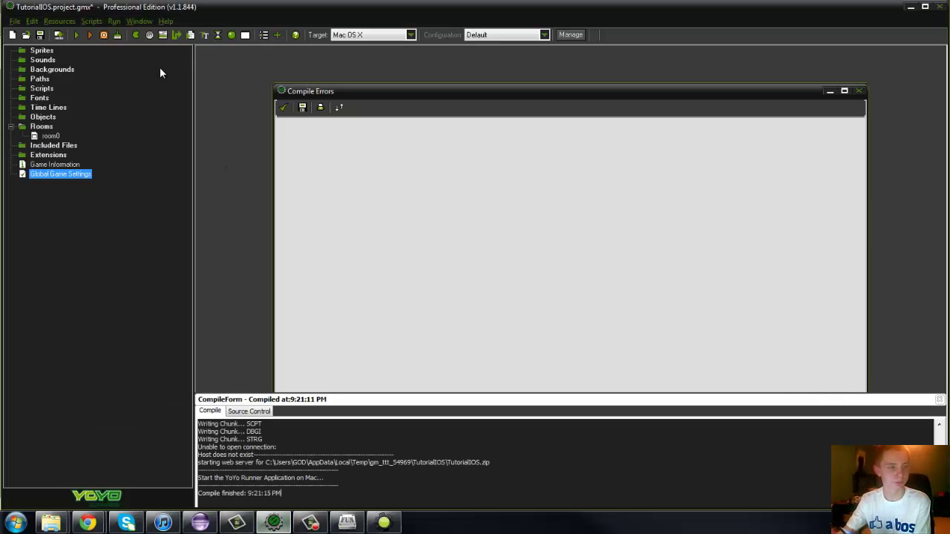
double_click(50, 136)
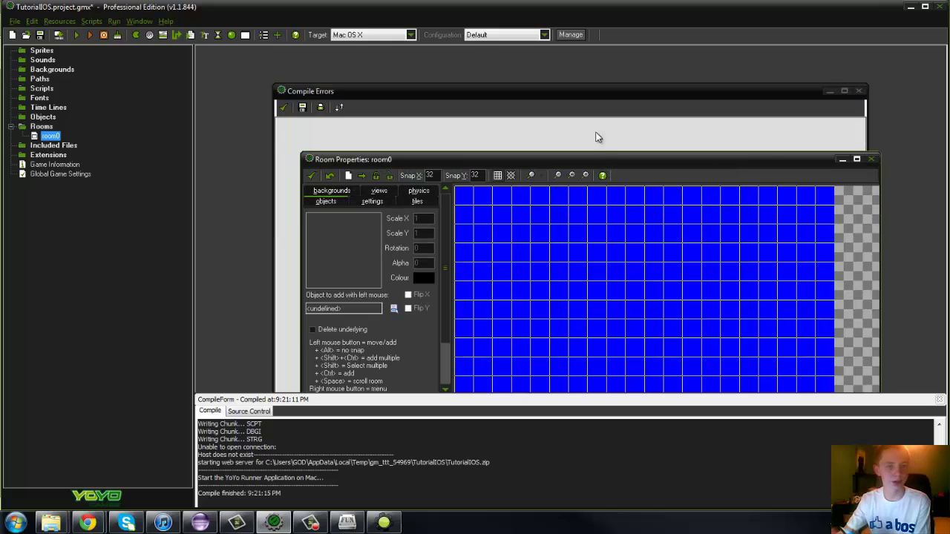
drag(599, 155, 570, 71)
click(277, 87)
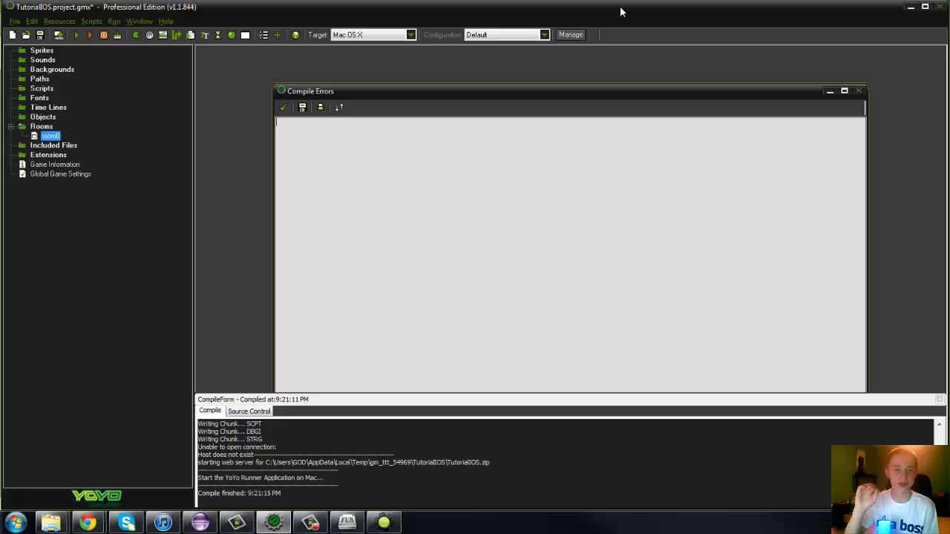
click(912, 8)
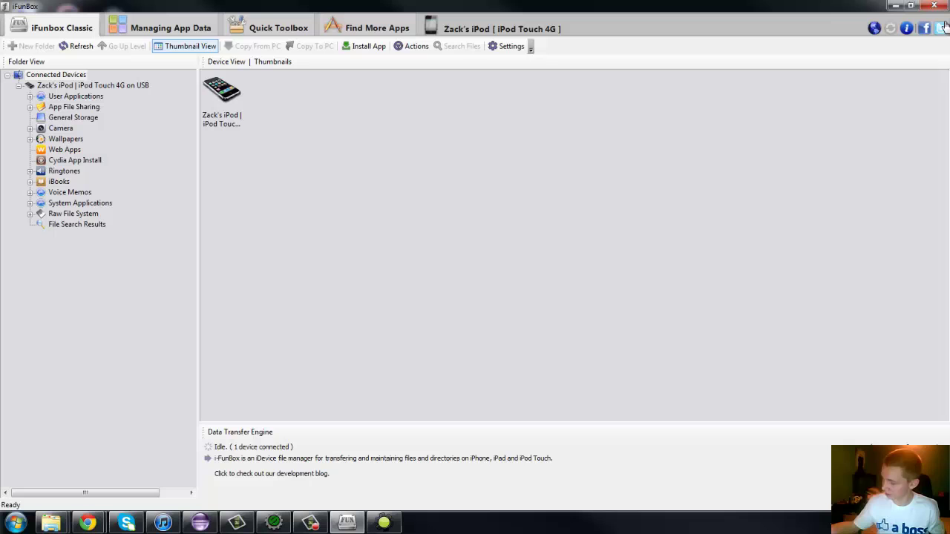
Minimise iFunBox, reposition the assets window and deselect the three files.
click(895, 6)
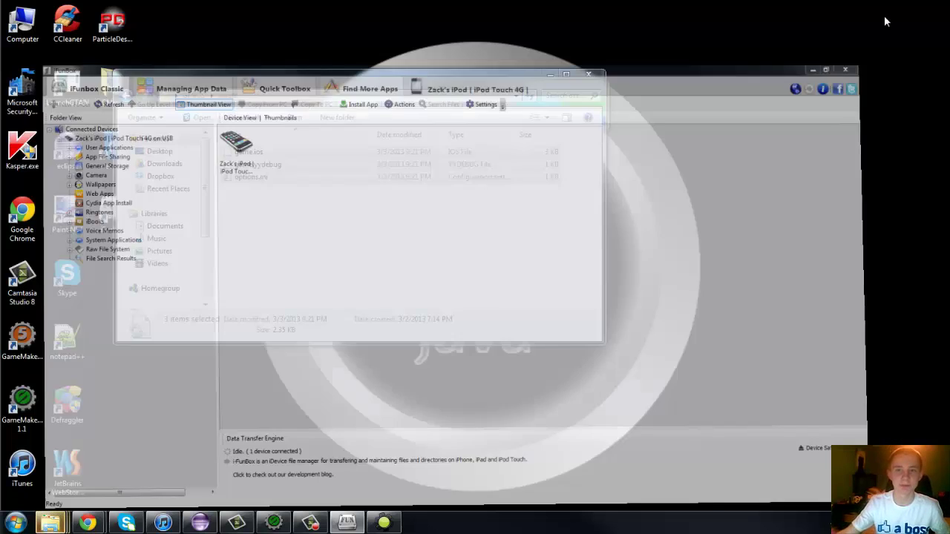
drag(479, 84, 615, 71)
click(516, 247)
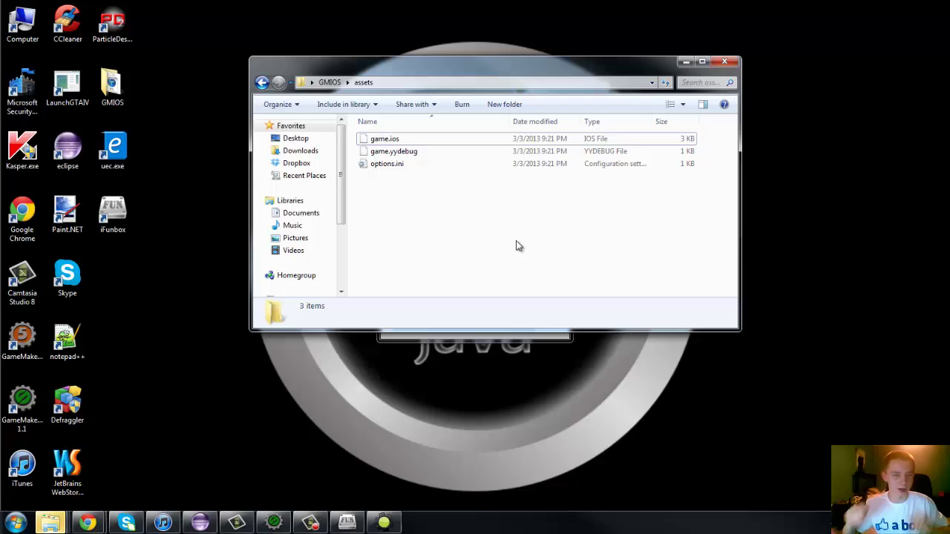
Dismiss the iPod AutoPlay prompt and move the Explorer window back up and left.
drag(487, 74, 622, 176)
drag(456, 112, 439, 92)
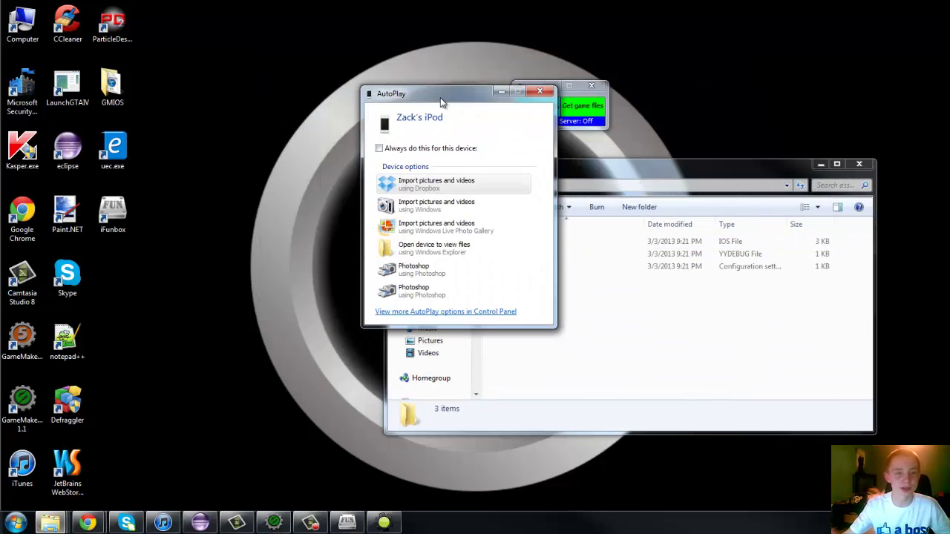
click(535, 91)
drag(595, 179, 521, 159)
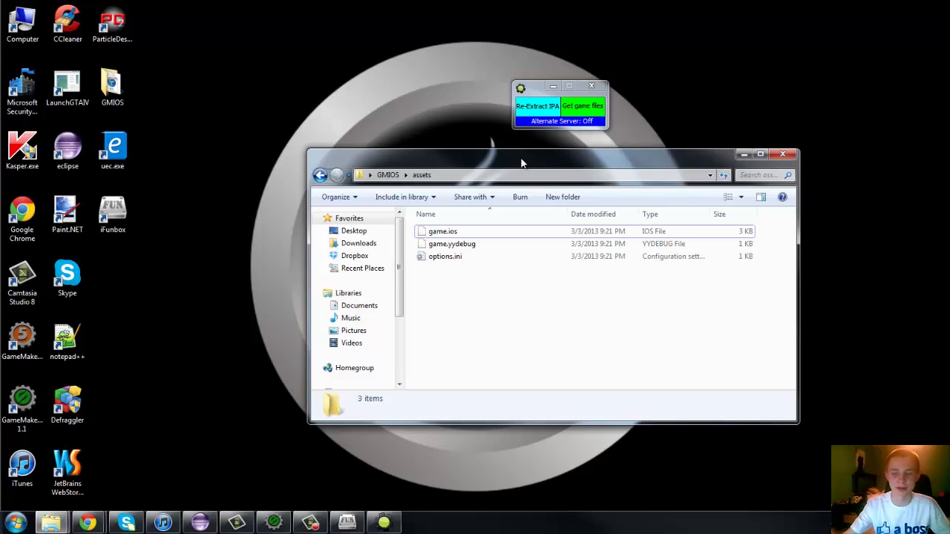